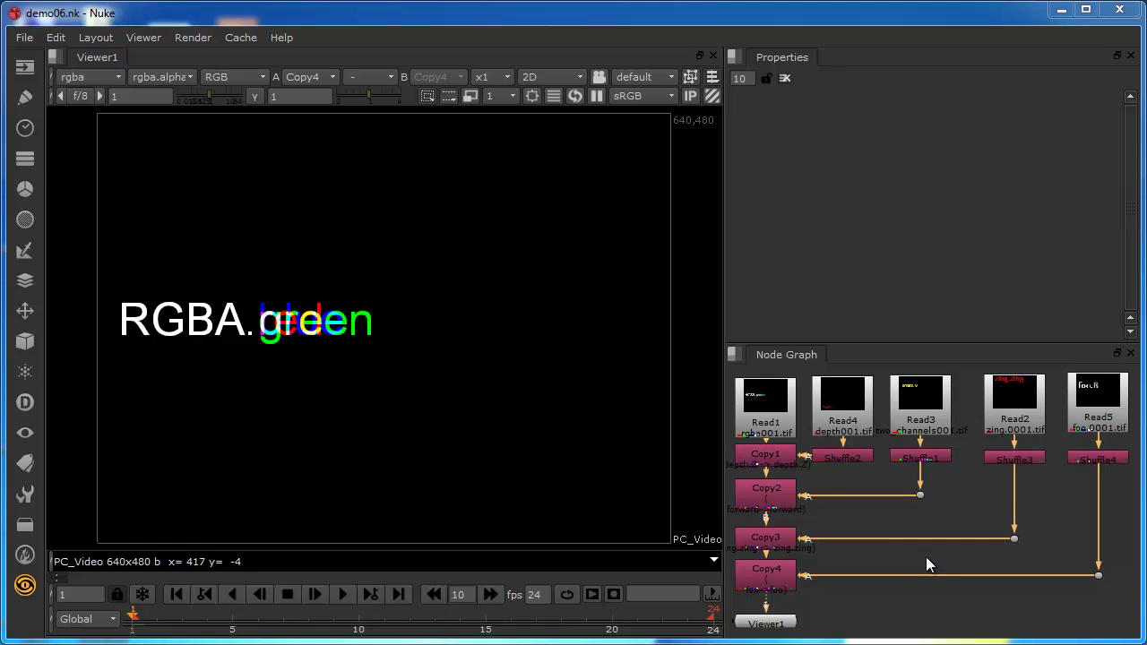
- Move Viewer1 down to make room and insert a Blur node directly after Copy4, spacing it slightly below Copy4
scroll(893, 519, up, 2)
middle_drag(893, 519, 1002, 421)
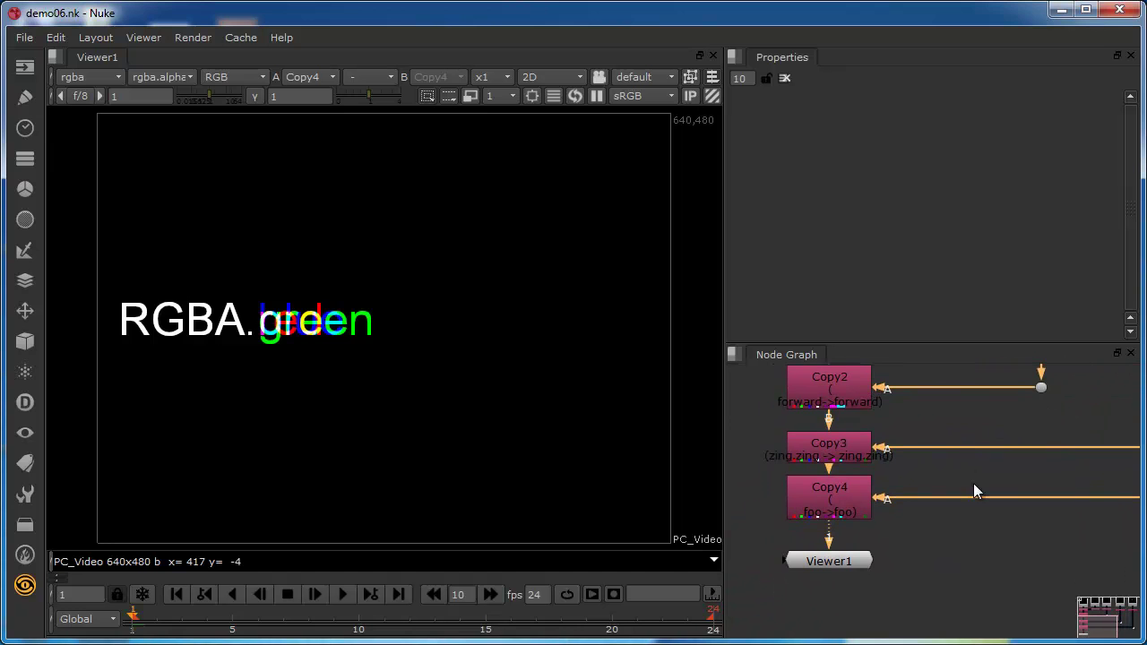
middle_drag(970, 458, 985, 404)
click(857, 502)
drag(857, 502, 857, 602)
click(841, 437)
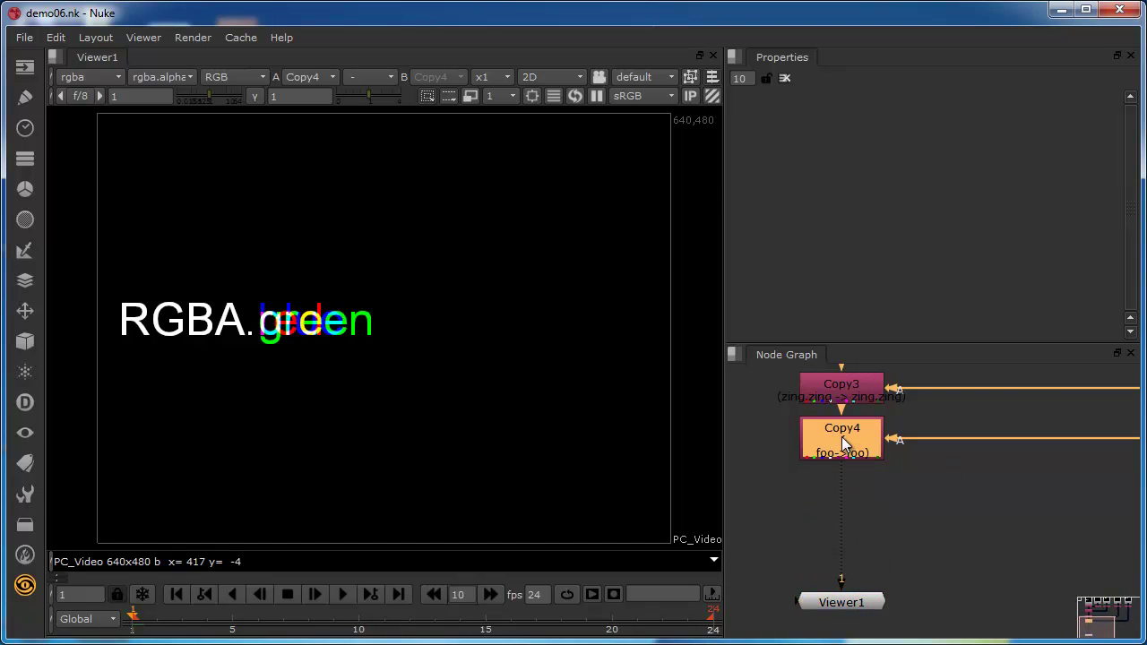
key(b)
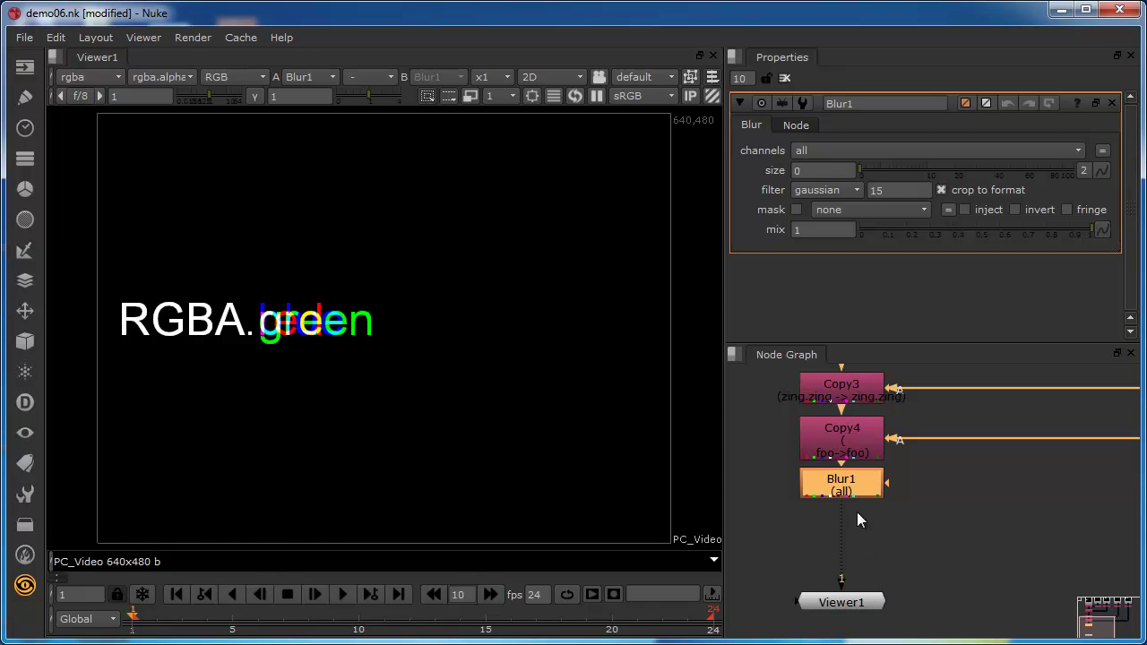
drag(856, 495, 853, 507)
- Set the Blur1 node's size to 10
click(821, 172)
text(10)
key(Return)
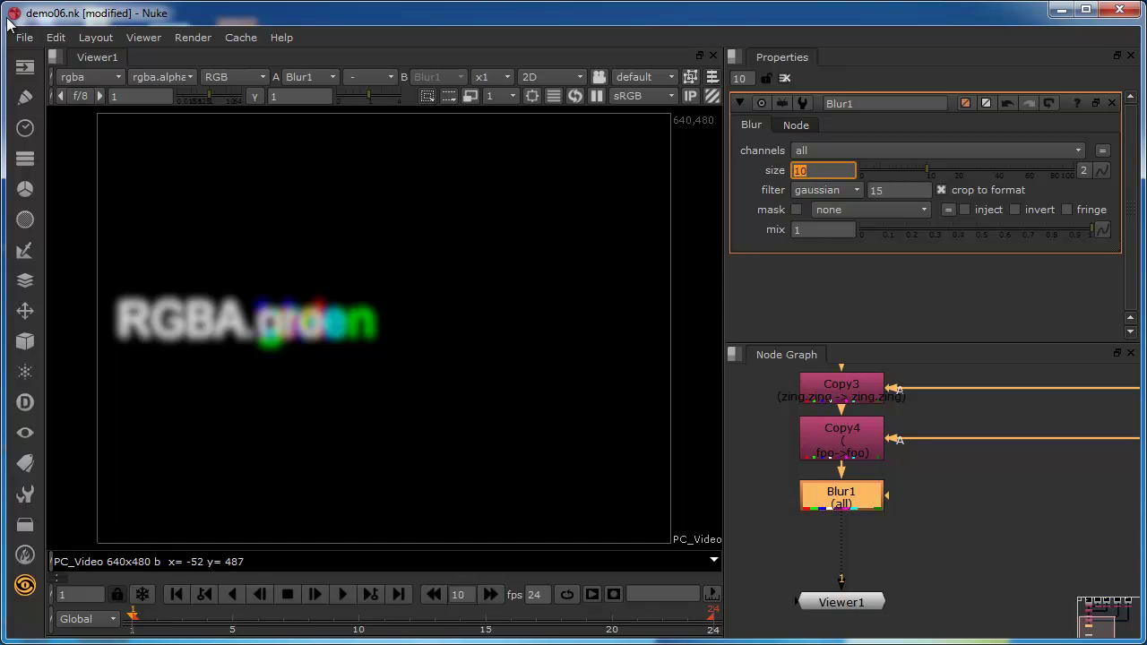
- Check the blur on the depth, zing and foo layers in the viewer, finishing on rgba
click(99, 76)
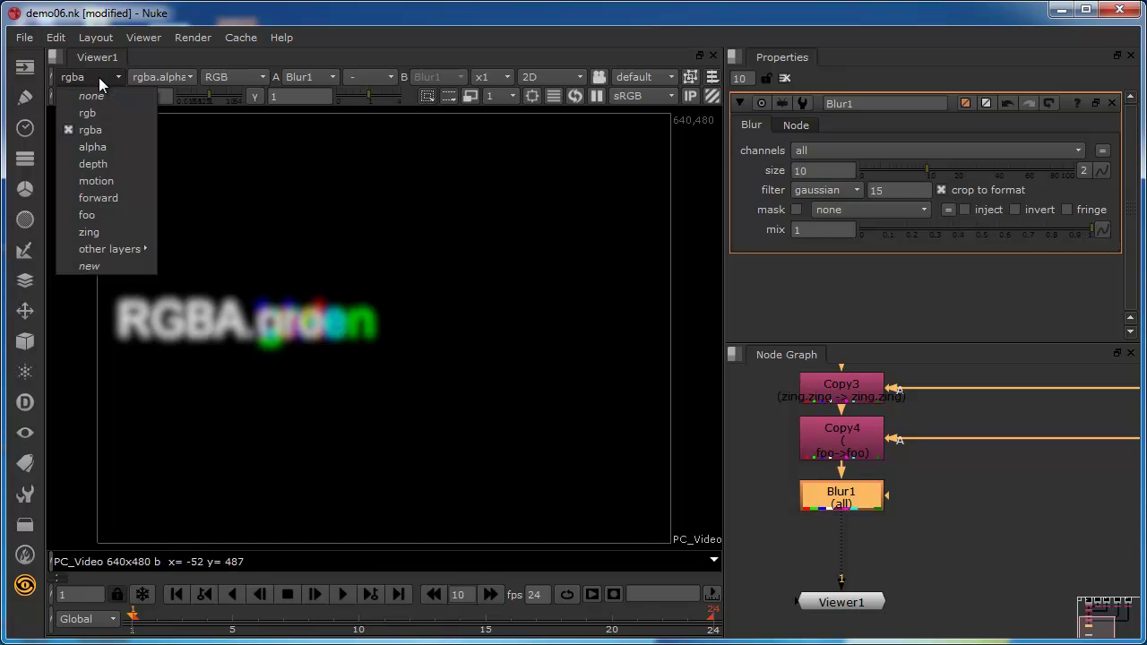
click(101, 165)
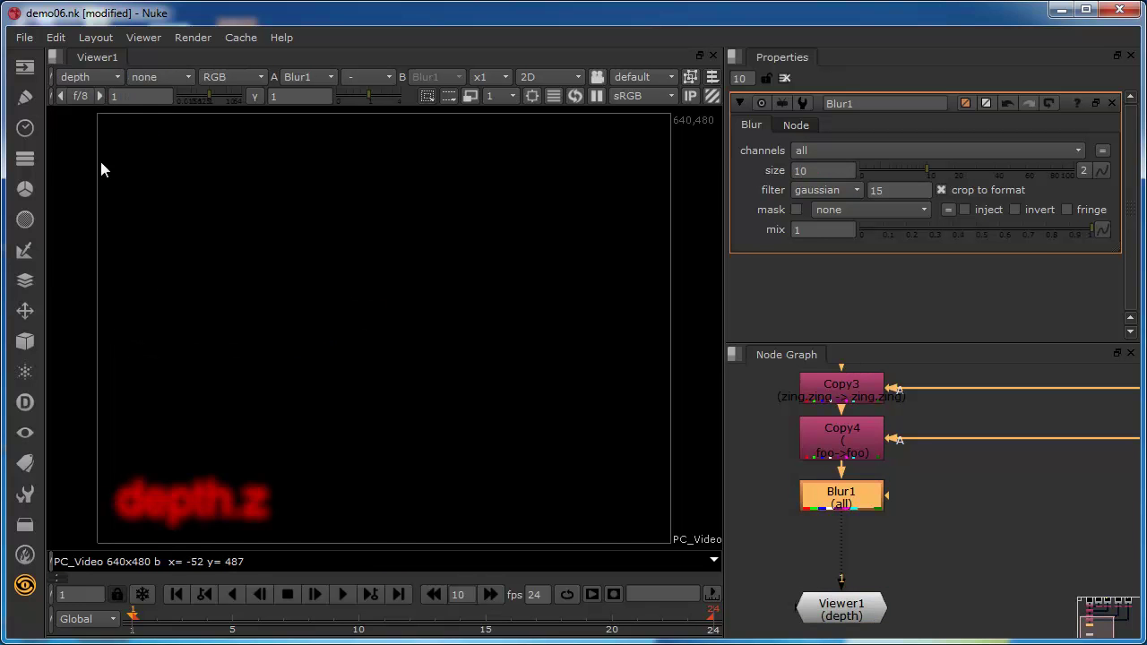
click(95, 76)
click(106, 233)
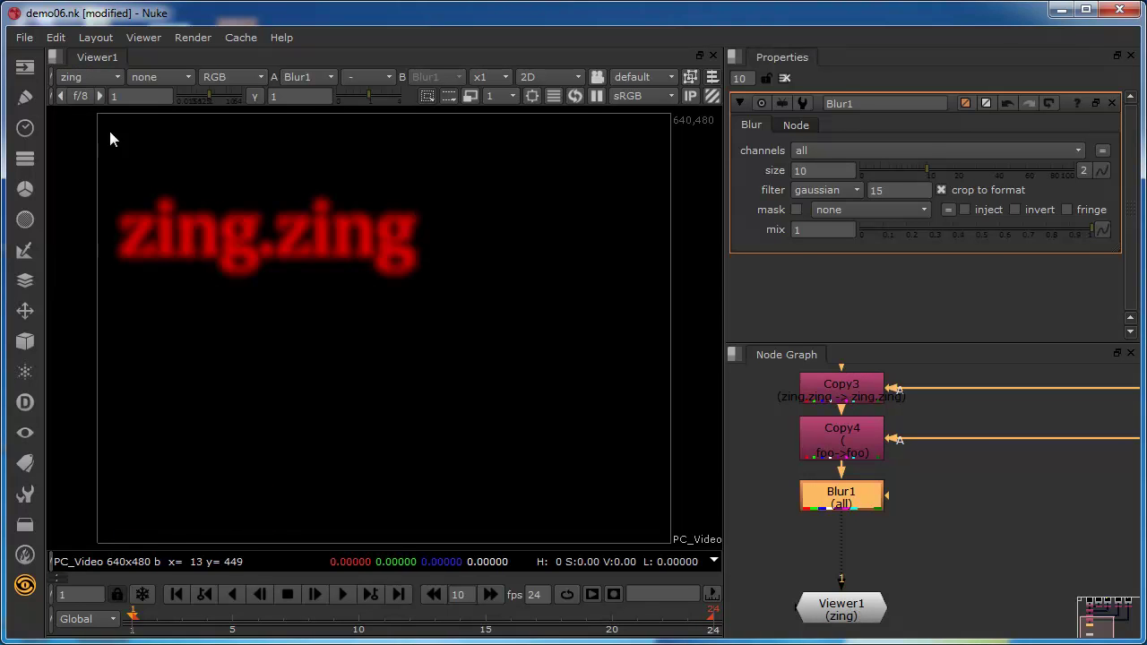
click(91, 75)
click(100, 216)
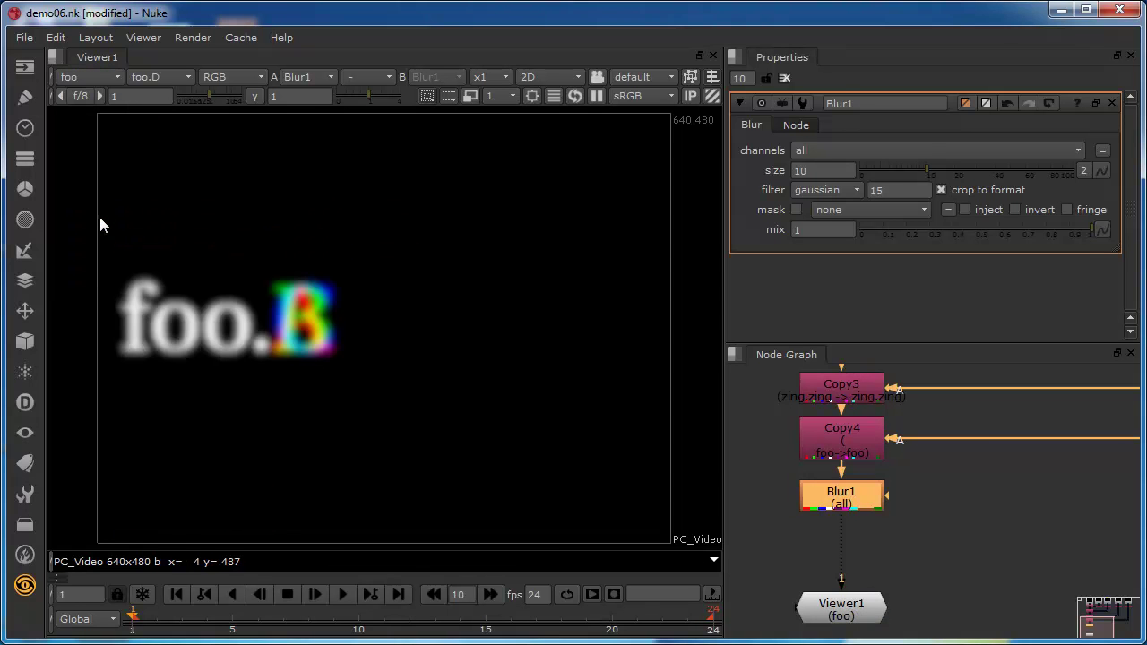
click(86, 77)
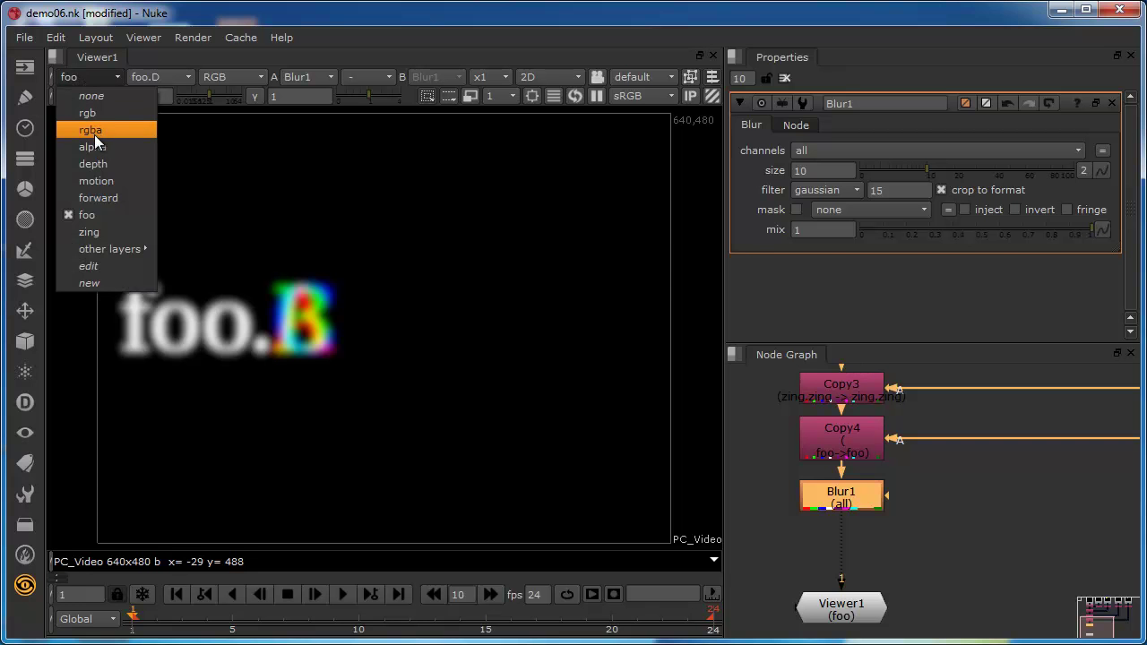
click(93, 132)
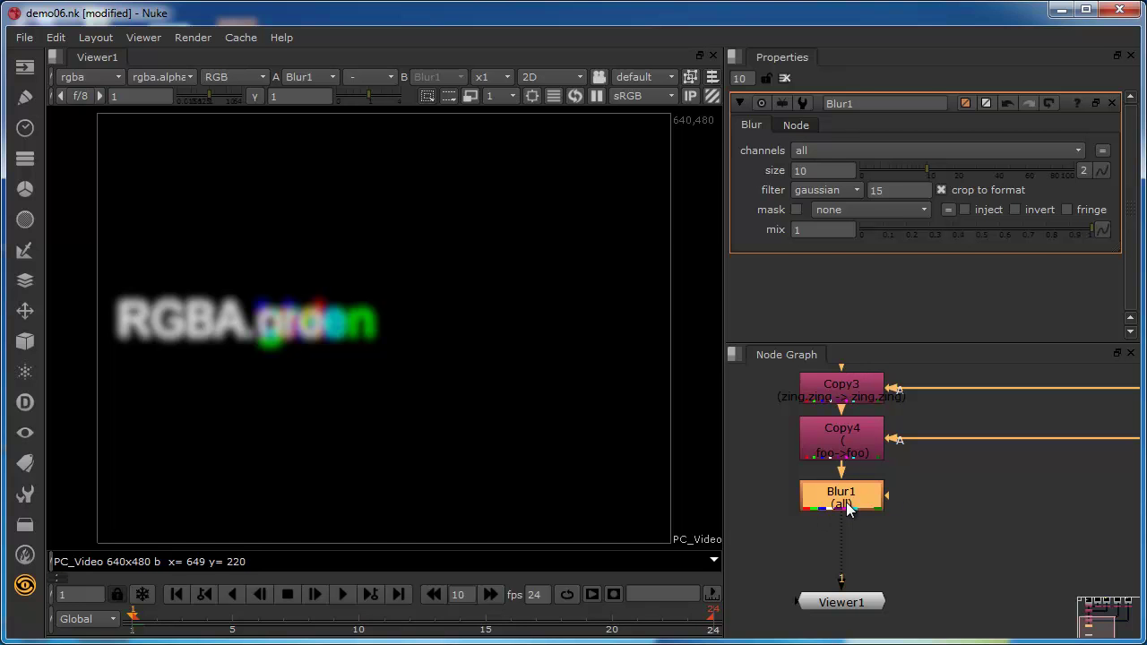
- Restrict Blur1 to the foo layer and display foo in the viewer
click(857, 151)
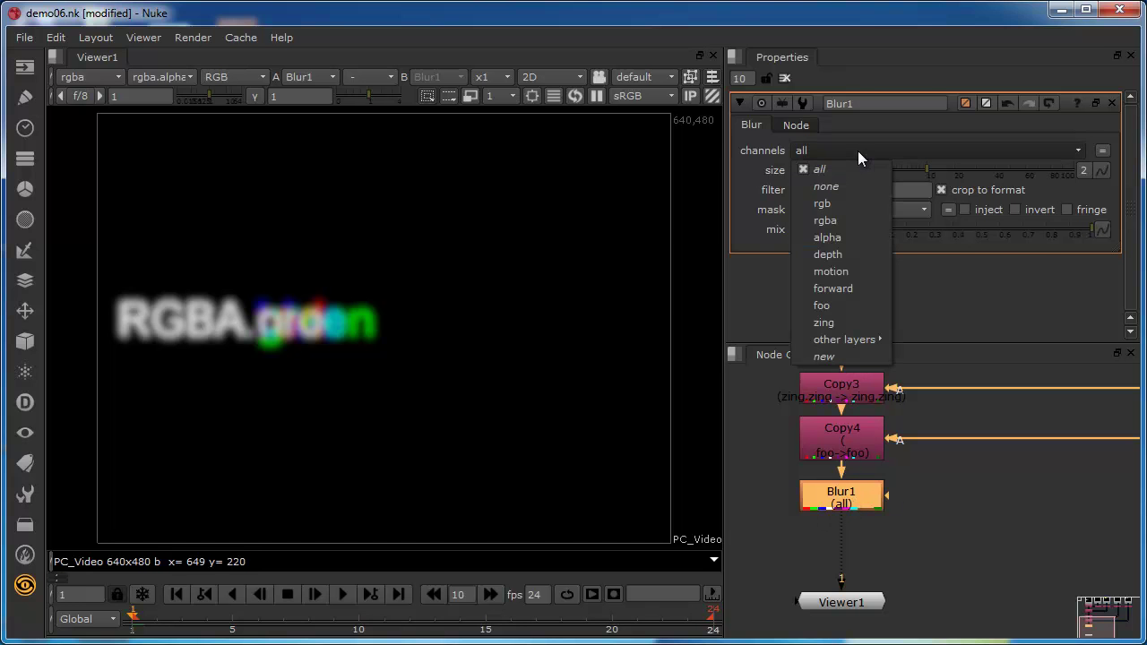
click(829, 306)
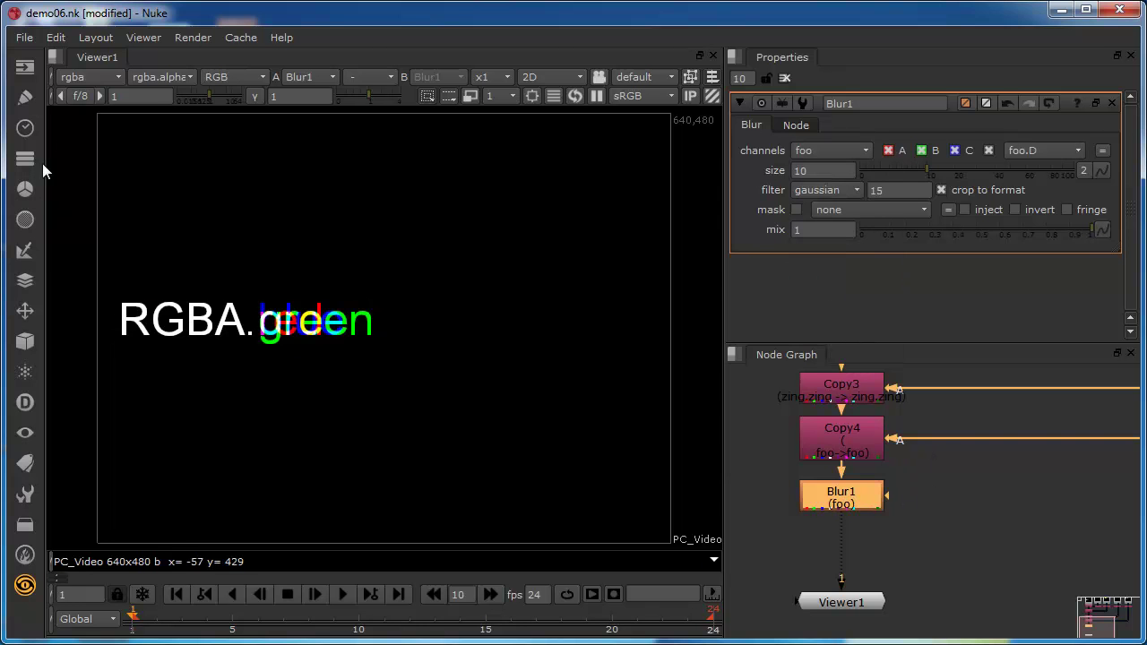
click(89, 79)
click(89, 215)
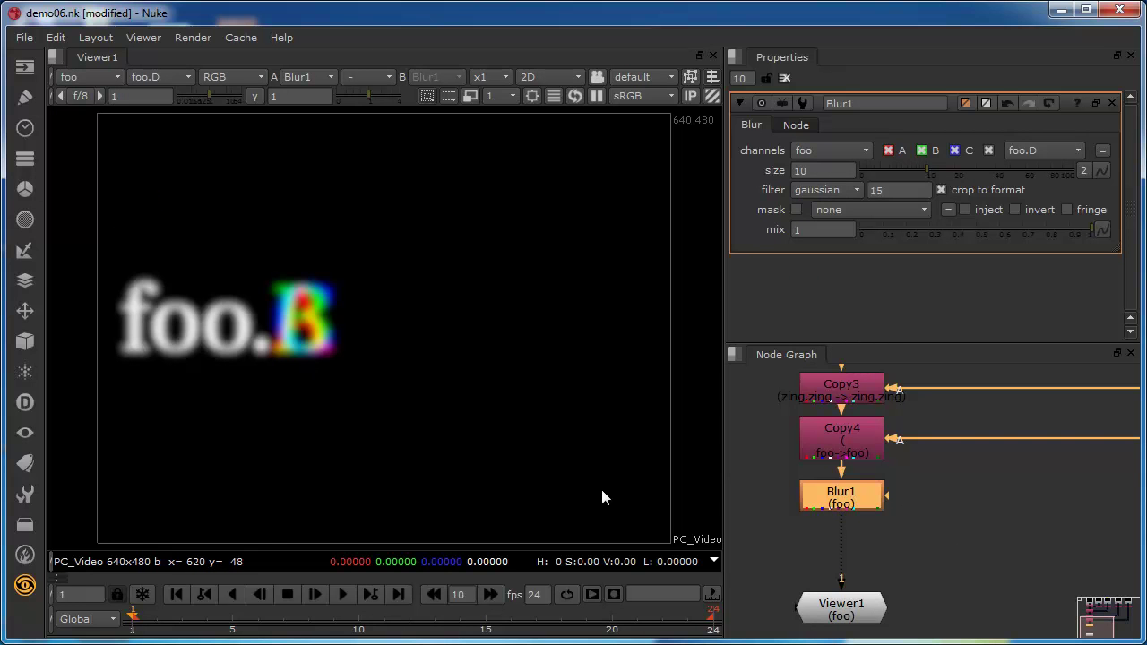
- Set Blur1's channels to the forward layer and display forward in the viewer
click(840, 153)
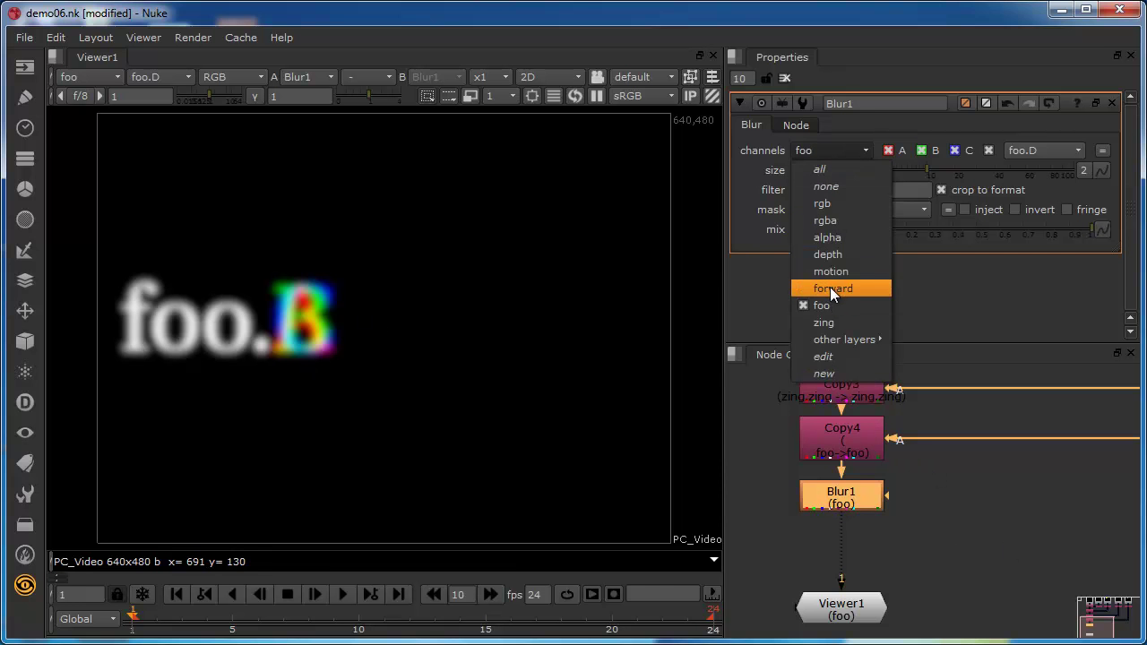
click(831, 287)
click(75, 81)
click(119, 195)
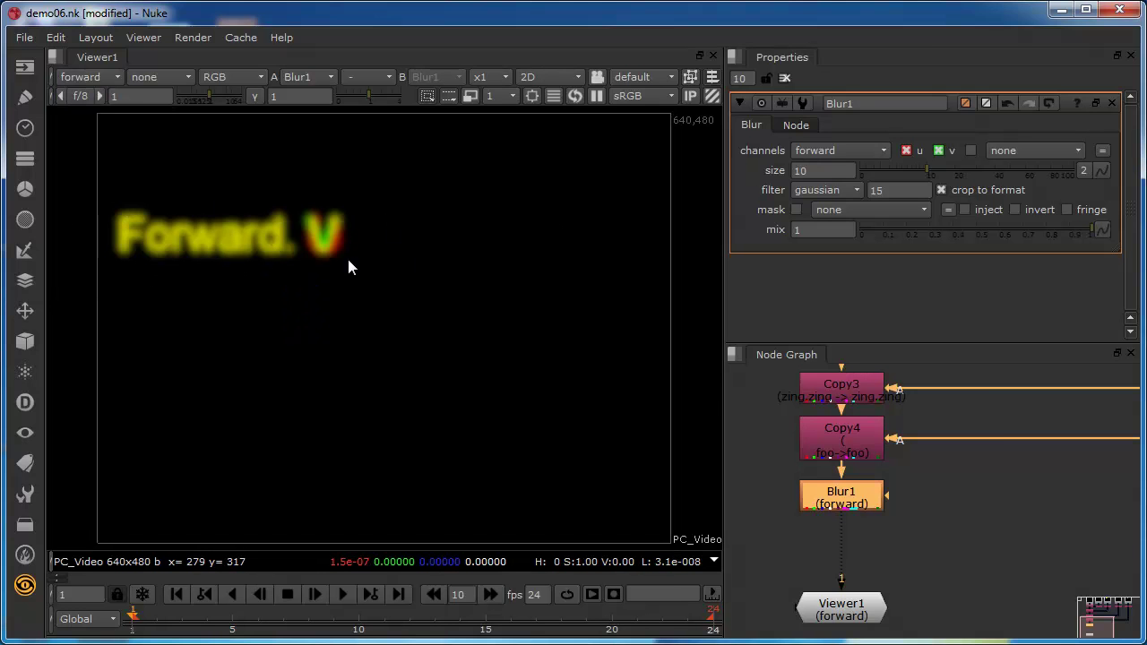
- Compare the rgba, depth and foo layers in the viewer, finishing on the forward layer
click(101, 80)
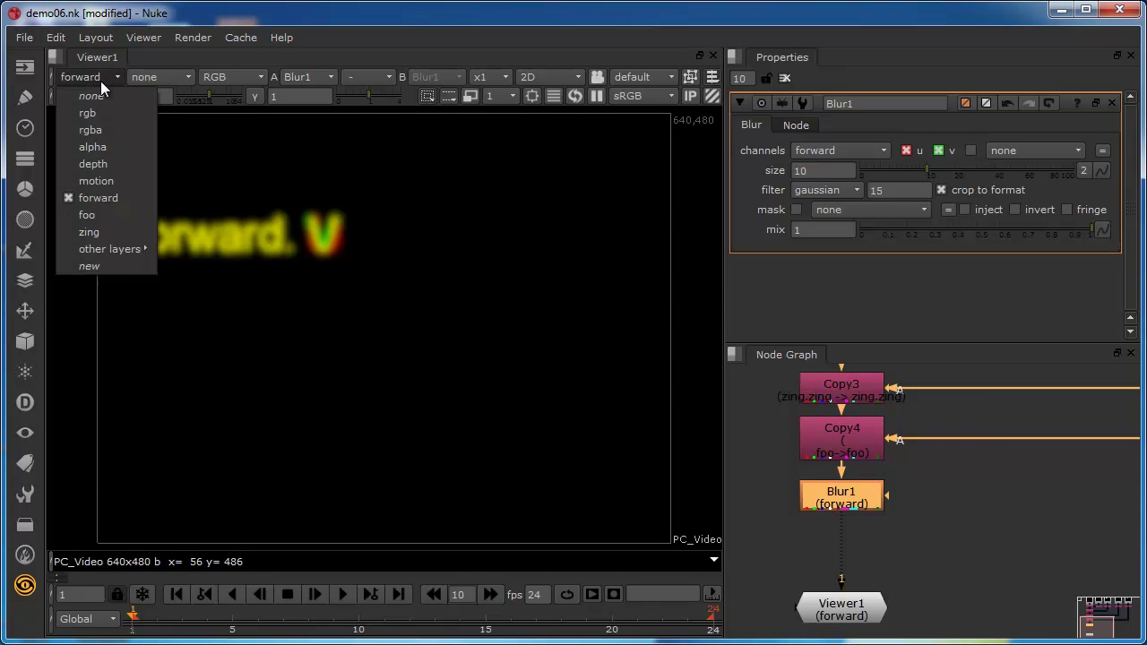
click(94, 130)
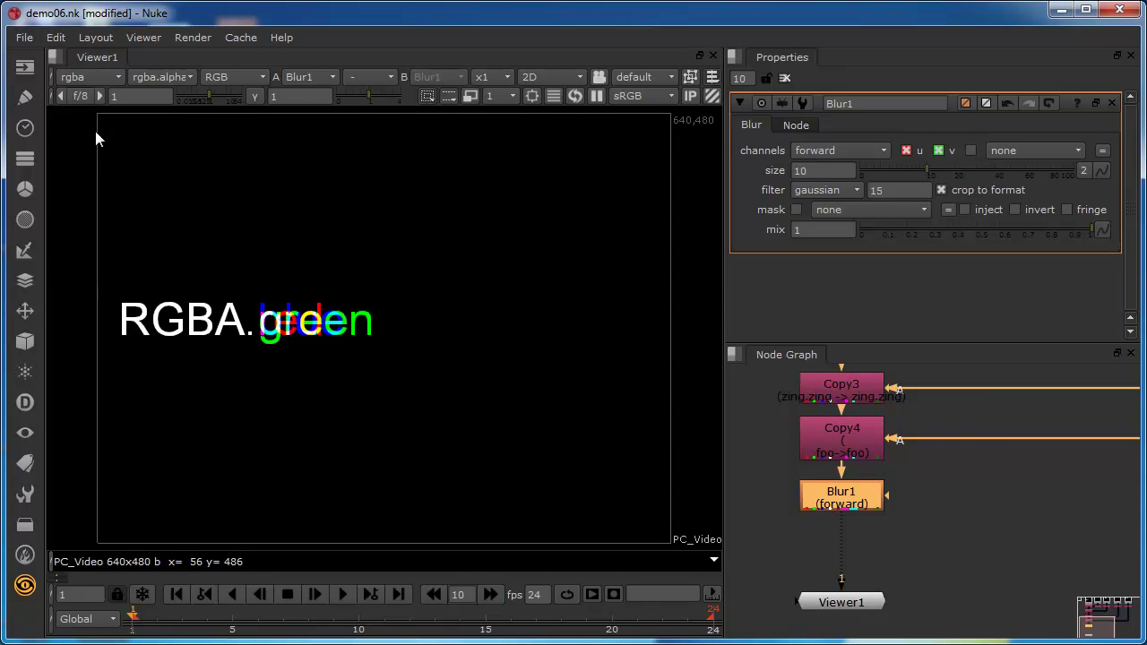
click(87, 78)
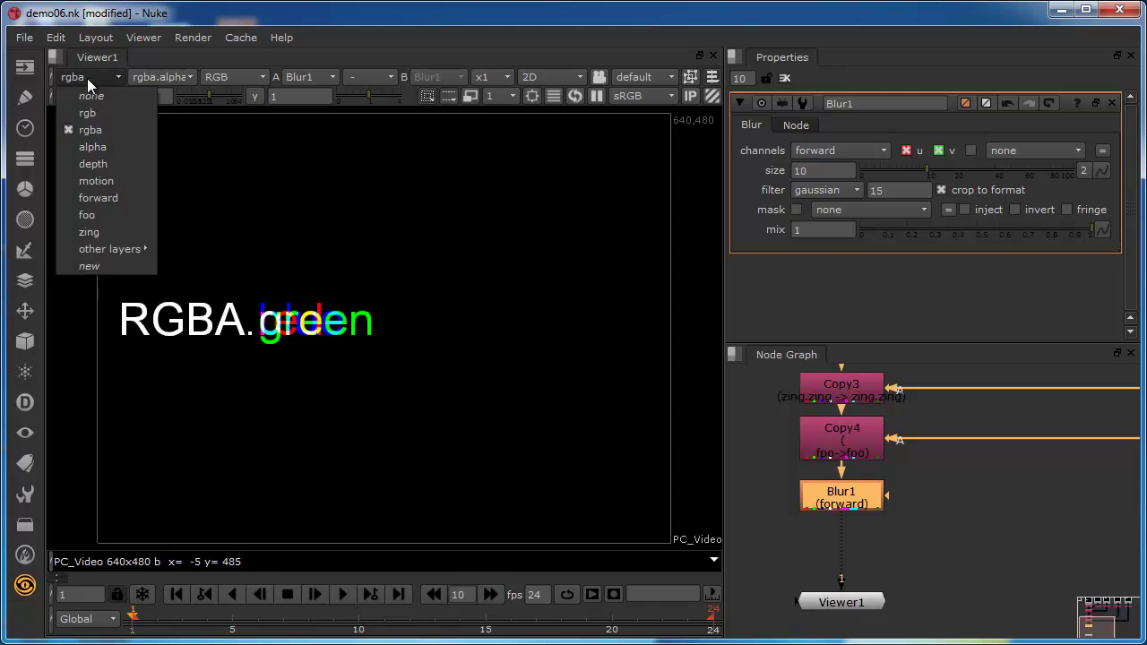
click(92, 166)
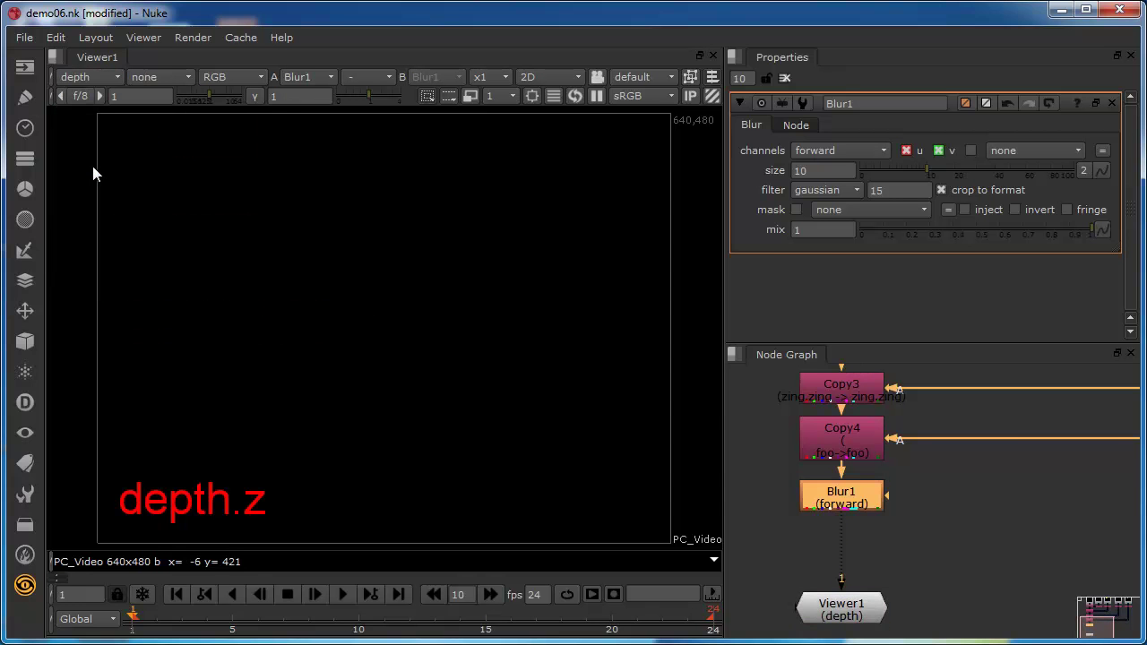
click(98, 79)
click(98, 215)
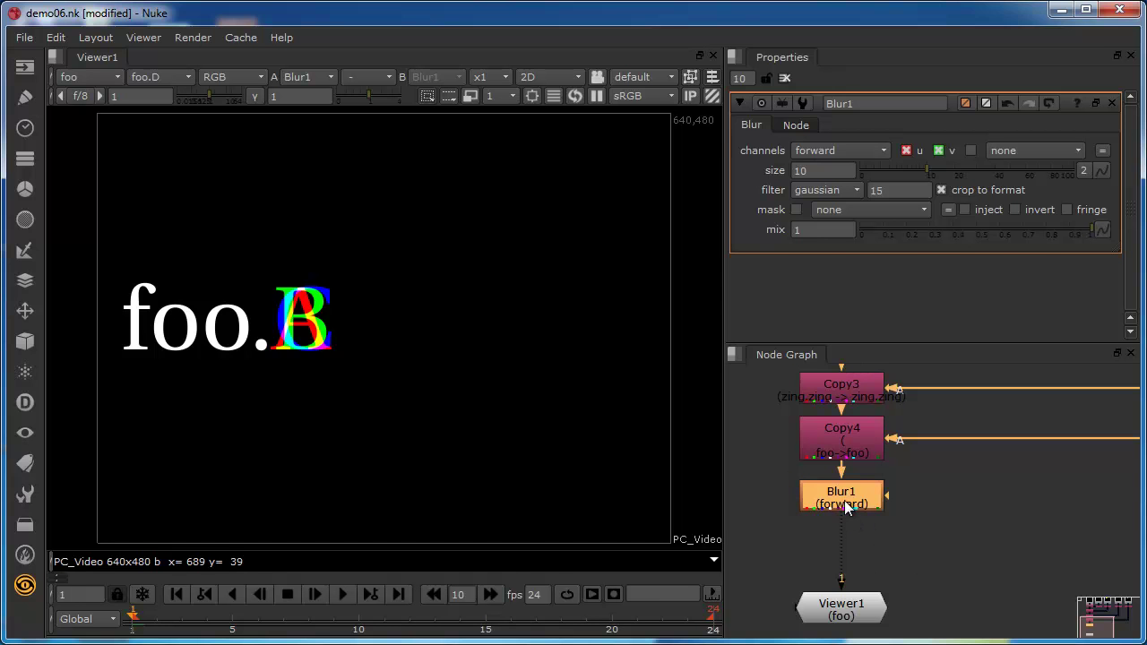
drag(841, 499, 841, 504)
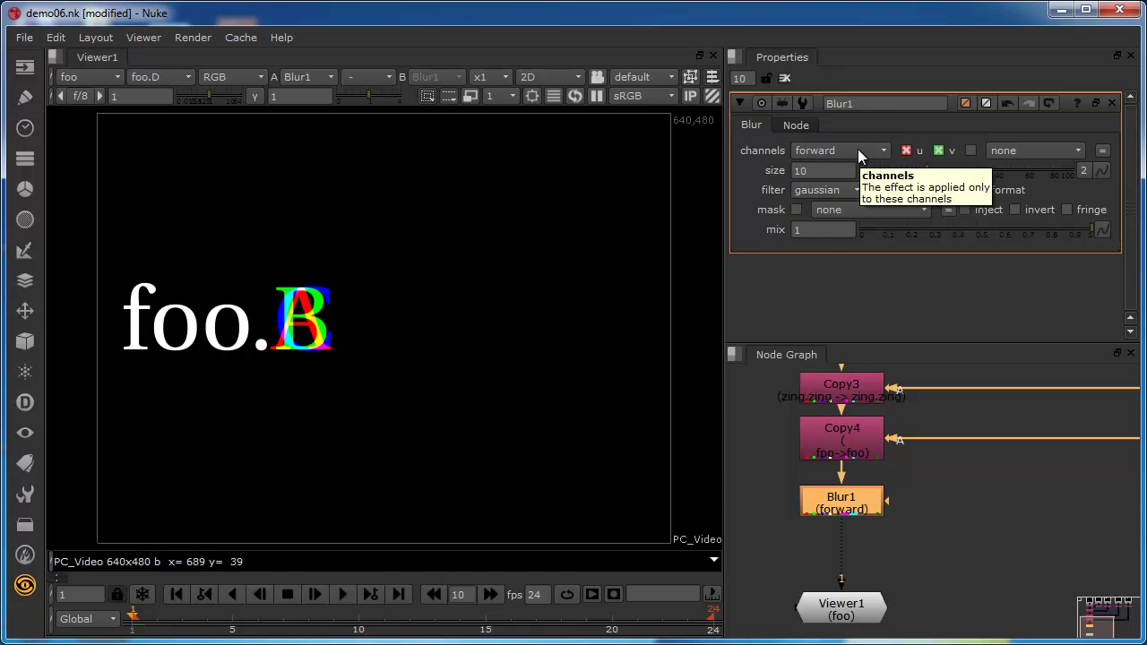
click(92, 79)
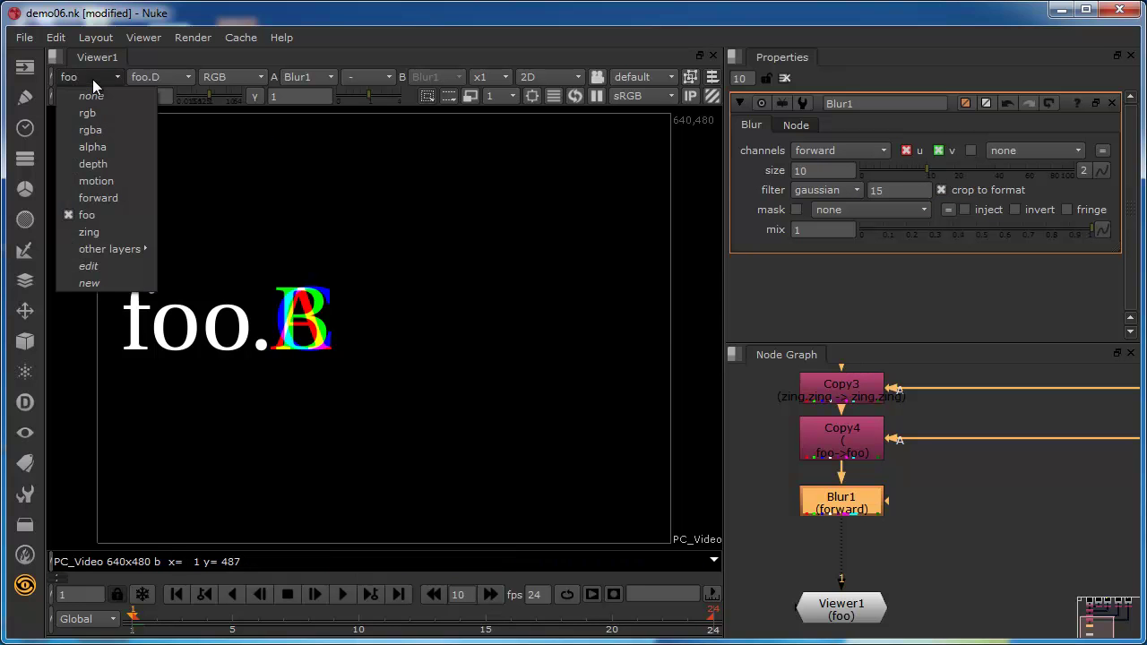
click(100, 198)
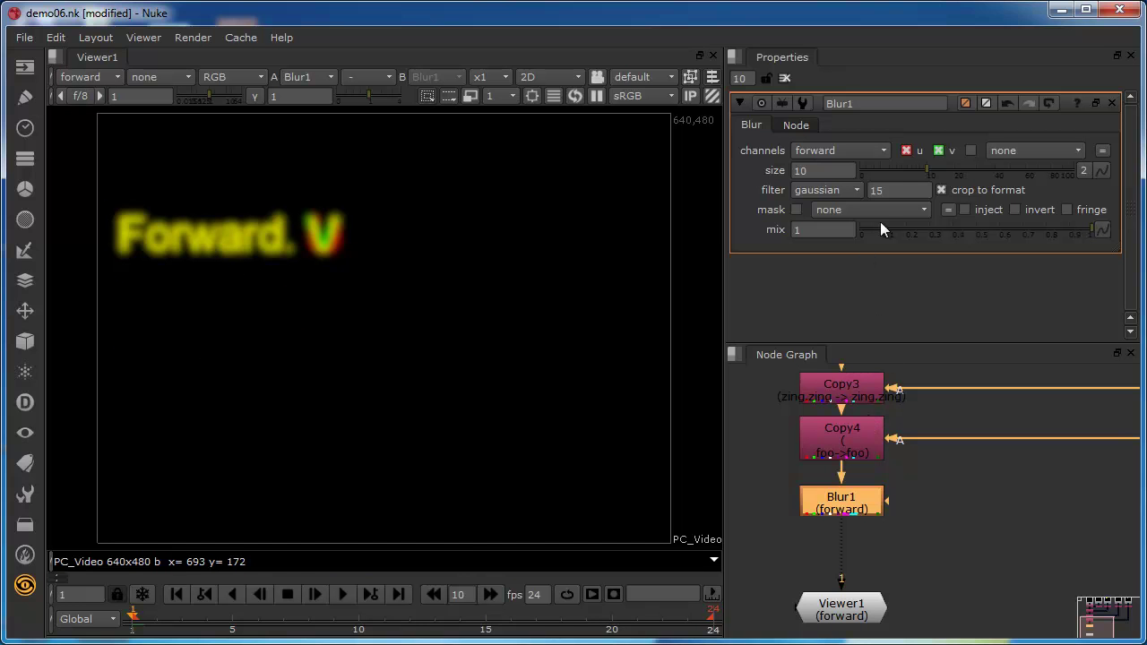
- Exclude the v channel from Blur1 and inspect the forward layer's red channel followed by its green channel
click(938, 150)
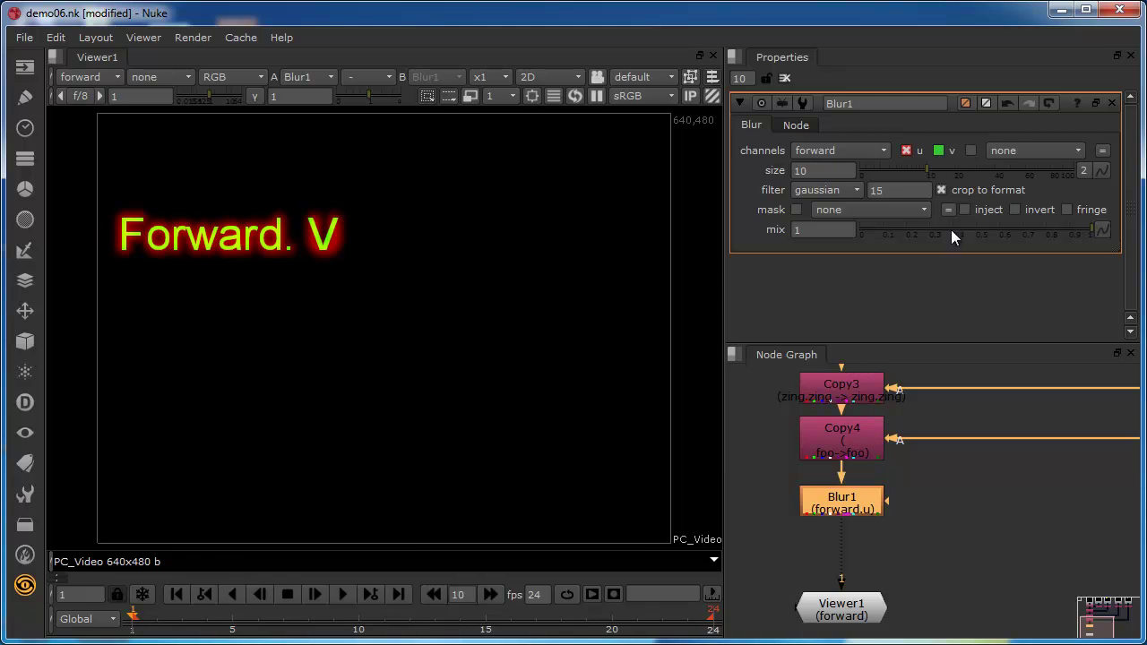
click(233, 78)
click(249, 149)
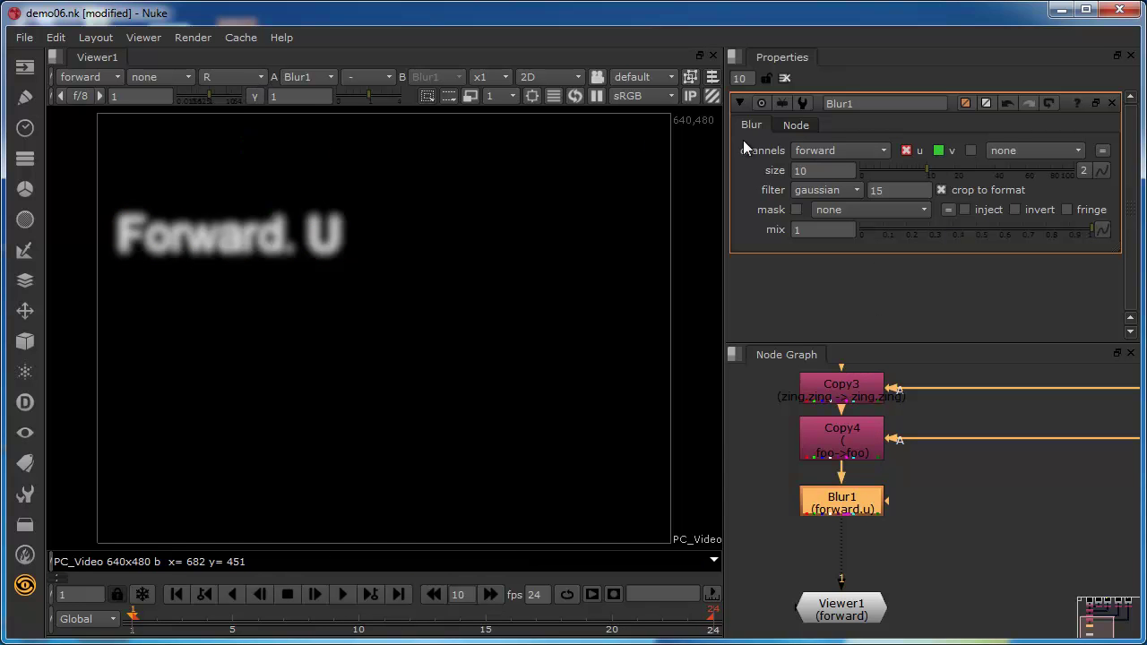
click(233, 77)
click(242, 164)
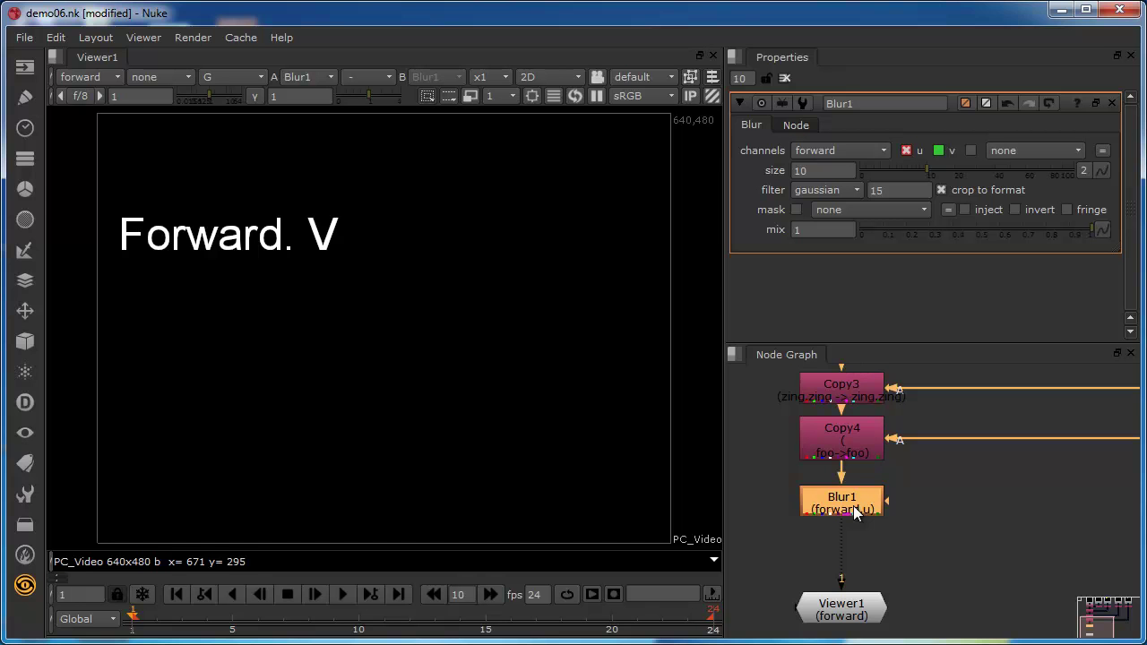
- Add a second Blur node below Blur1 and limit the number of open node property panels to 1
drag(854, 512, 854, 505)
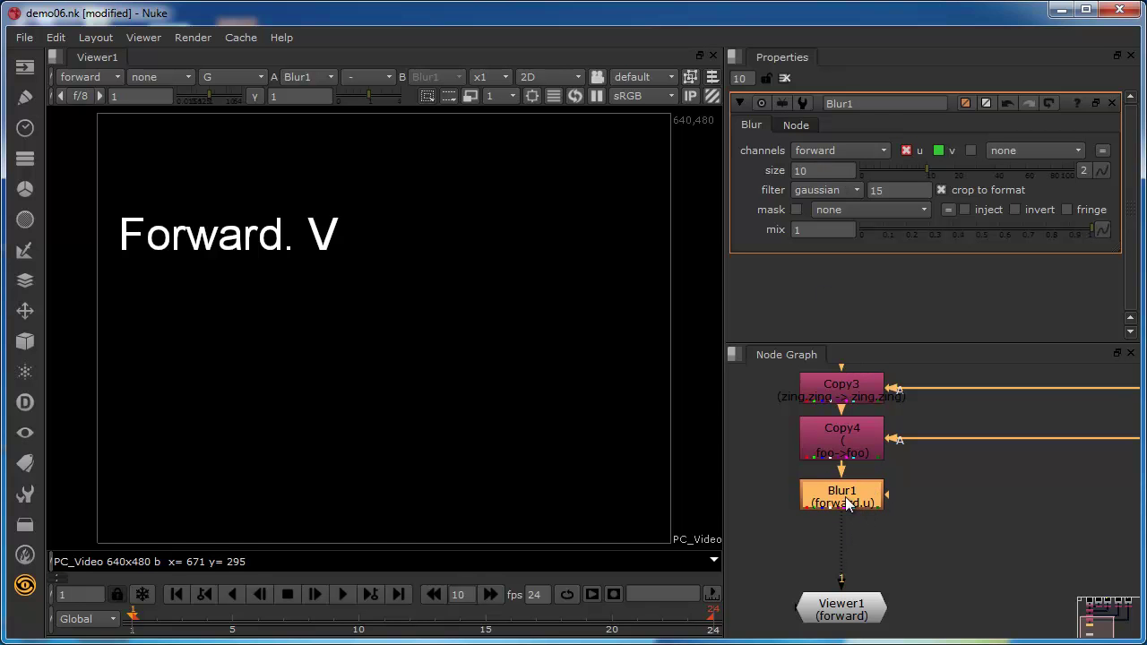
drag(847, 505, 847, 503)
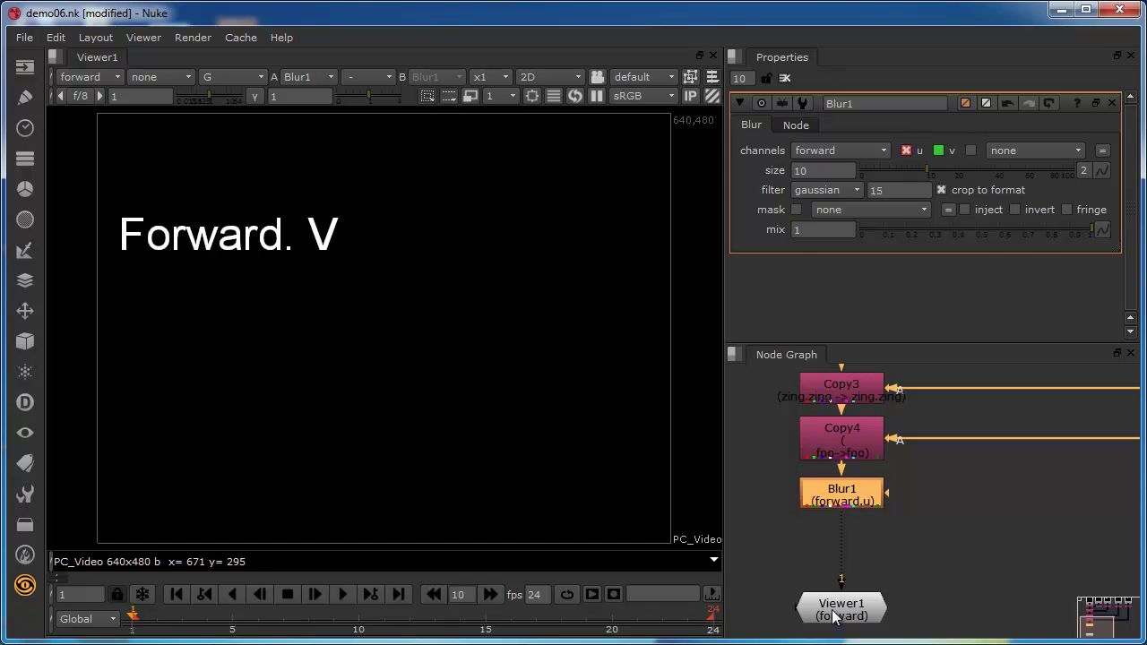
key(b)
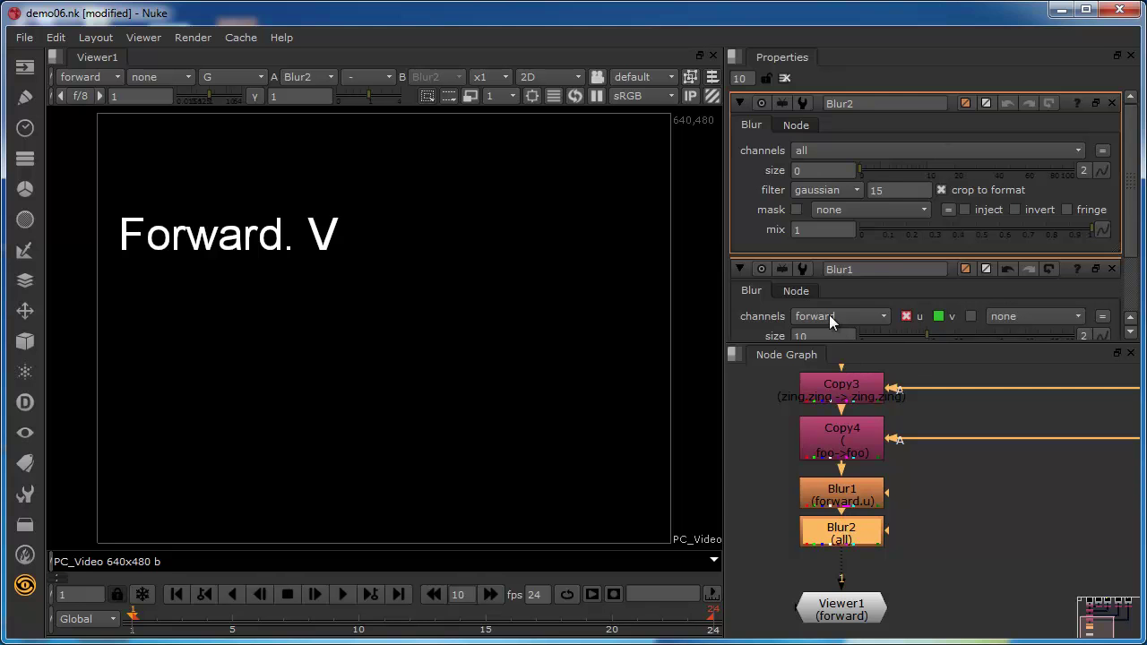
click(846, 150)
click(749, 78)
key(BackSpace)
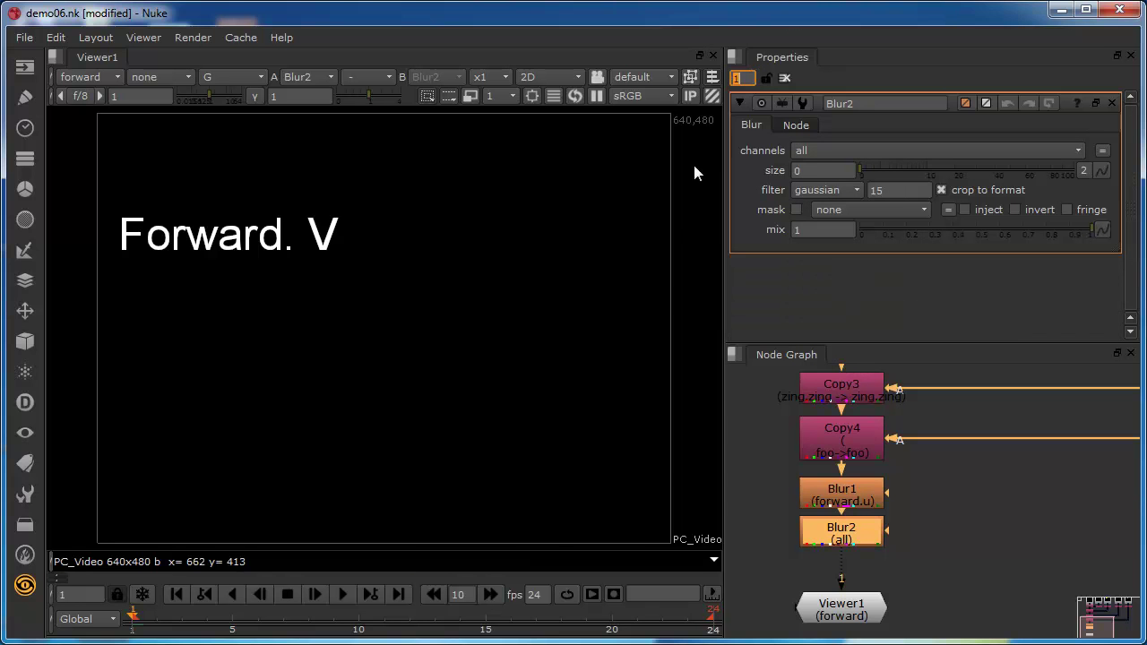
- Set Blur2's size to 20 and restrict it to the v channel of the forward layer
click(808, 171)
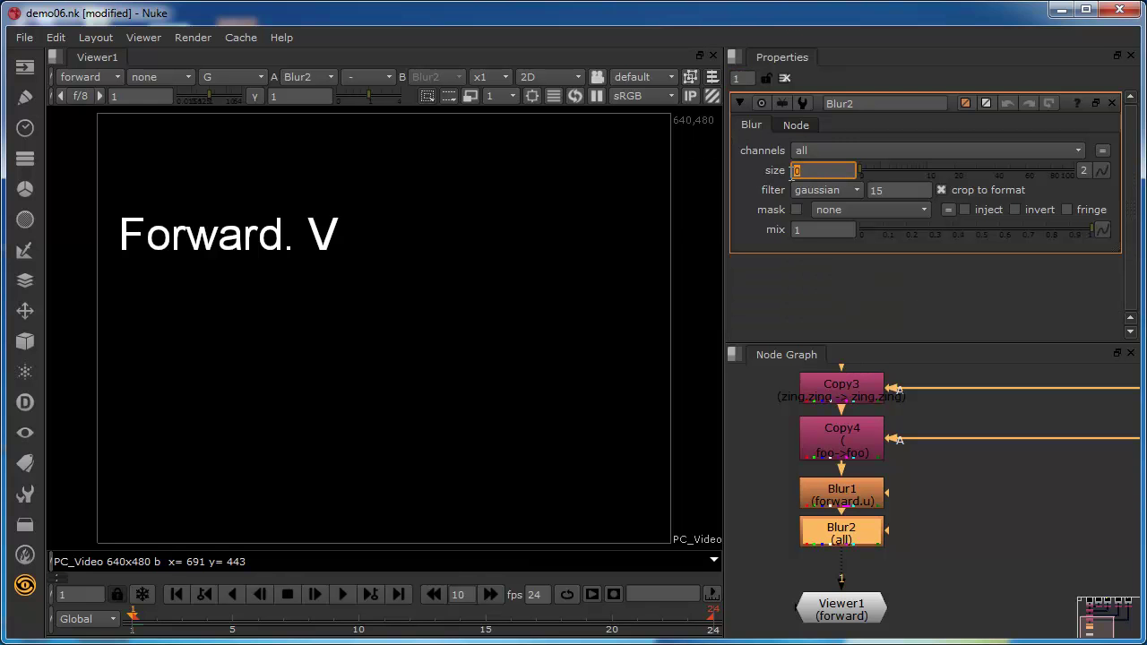
text(2)
key(Return)
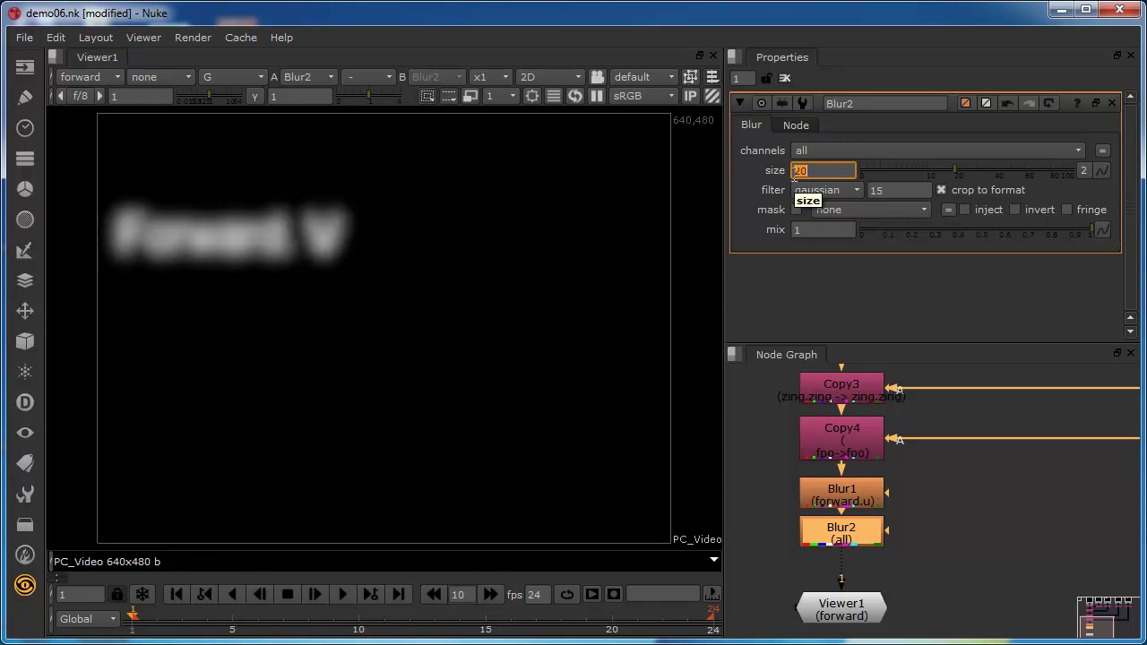
click(854, 150)
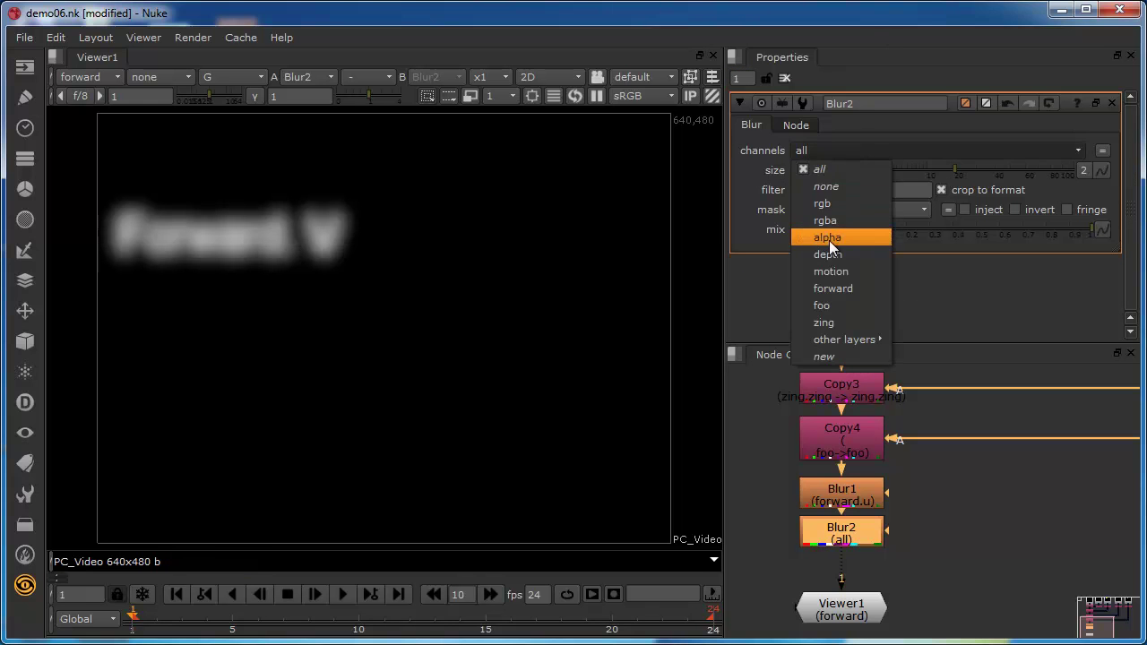
click(830, 286)
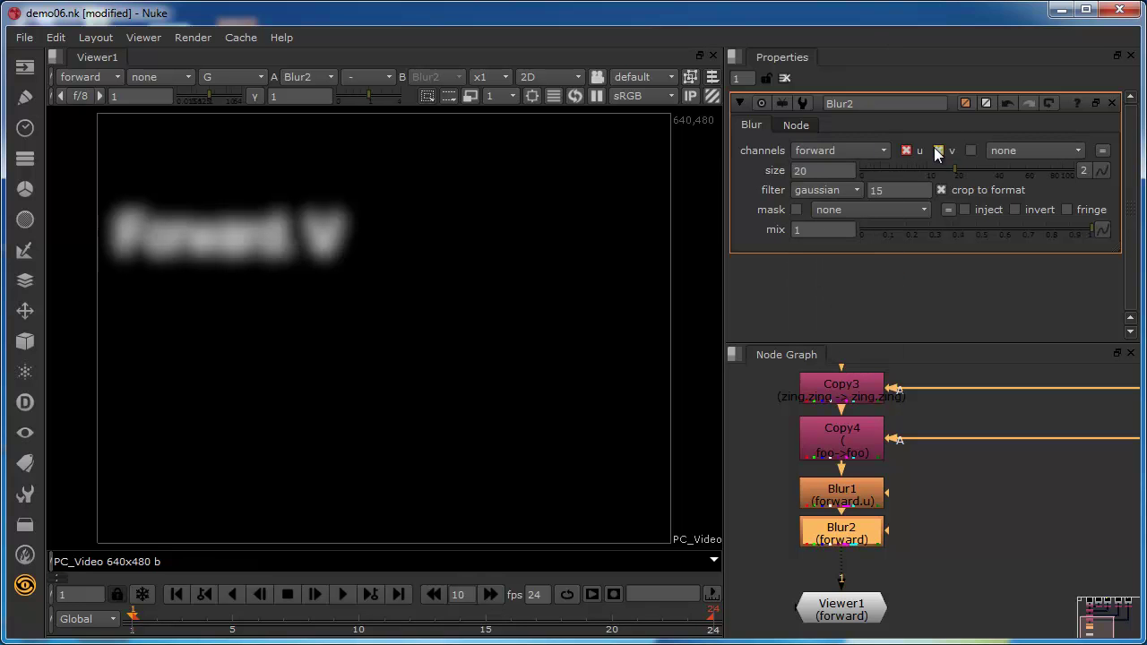
click(907, 150)
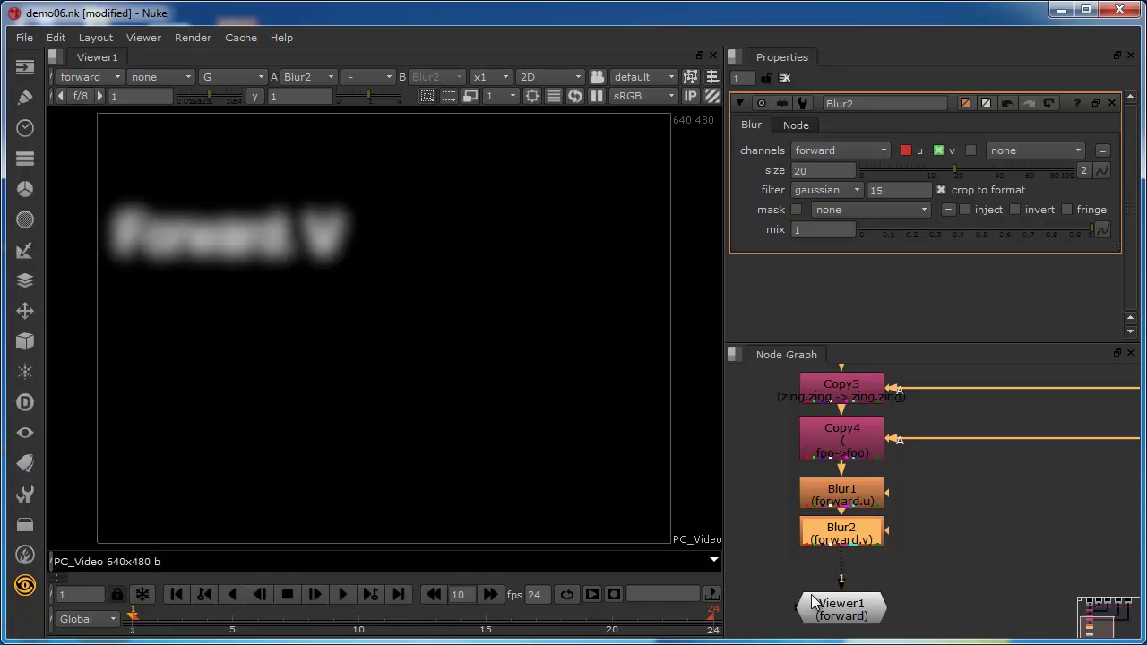
- Inspect the forward layer's red and green channels separately in the viewer, finishing on the combined RGB display
click(238, 78)
click(244, 148)
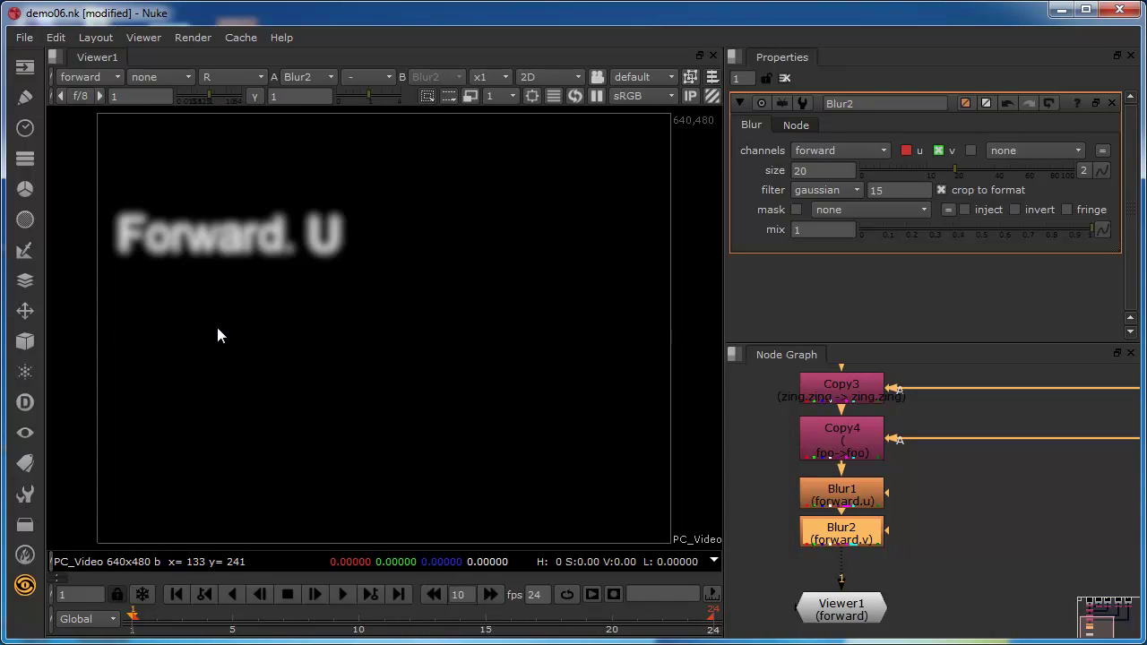
click(228, 78)
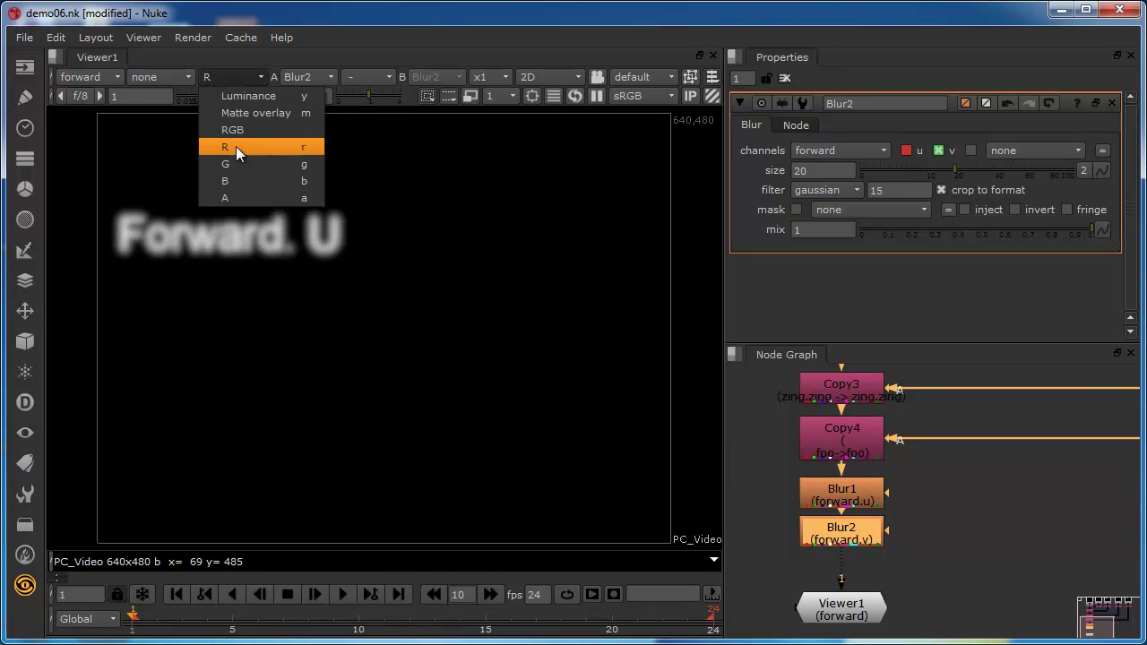
click(241, 163)
click(231, 78)
click(235, 129)
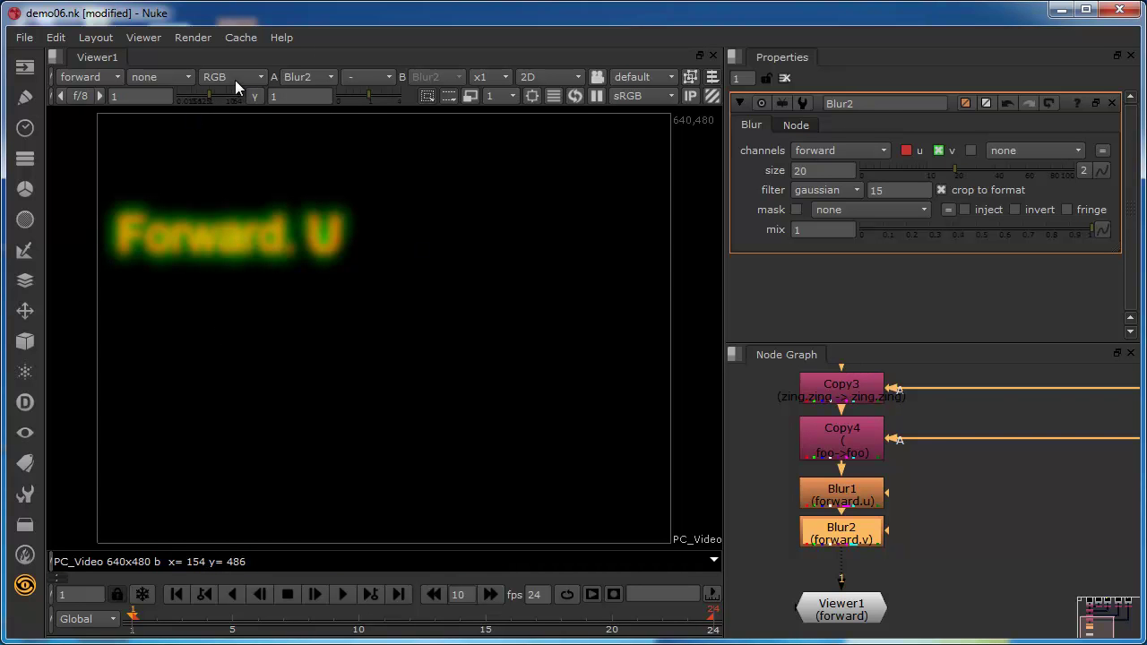
- Delete the Blur2 node and re-enable the v channel of the forward layer in Blur1
click(830, 503)
click(833, 530)
click(807, 495)
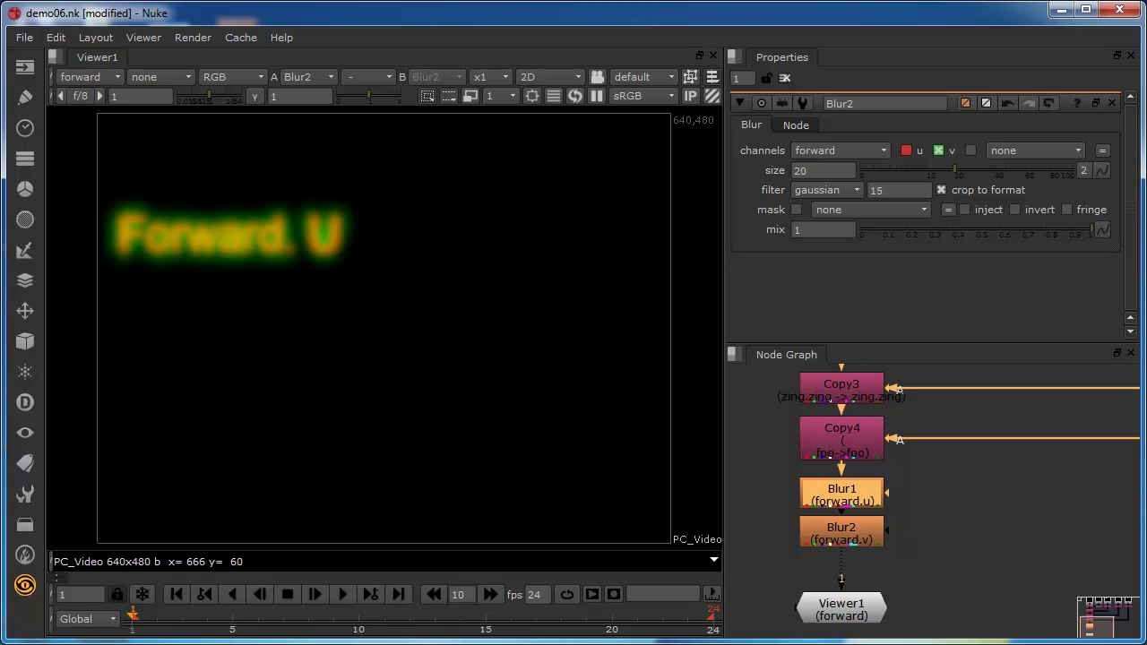
click(833, 541)
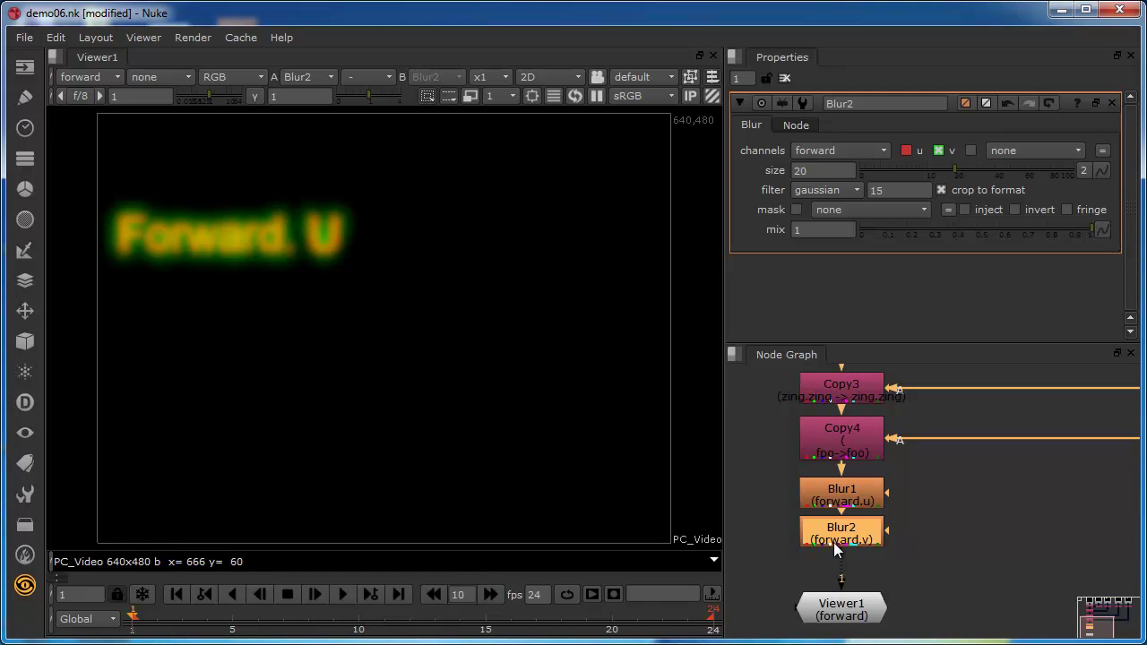
key(Delete)
click(848, 579)
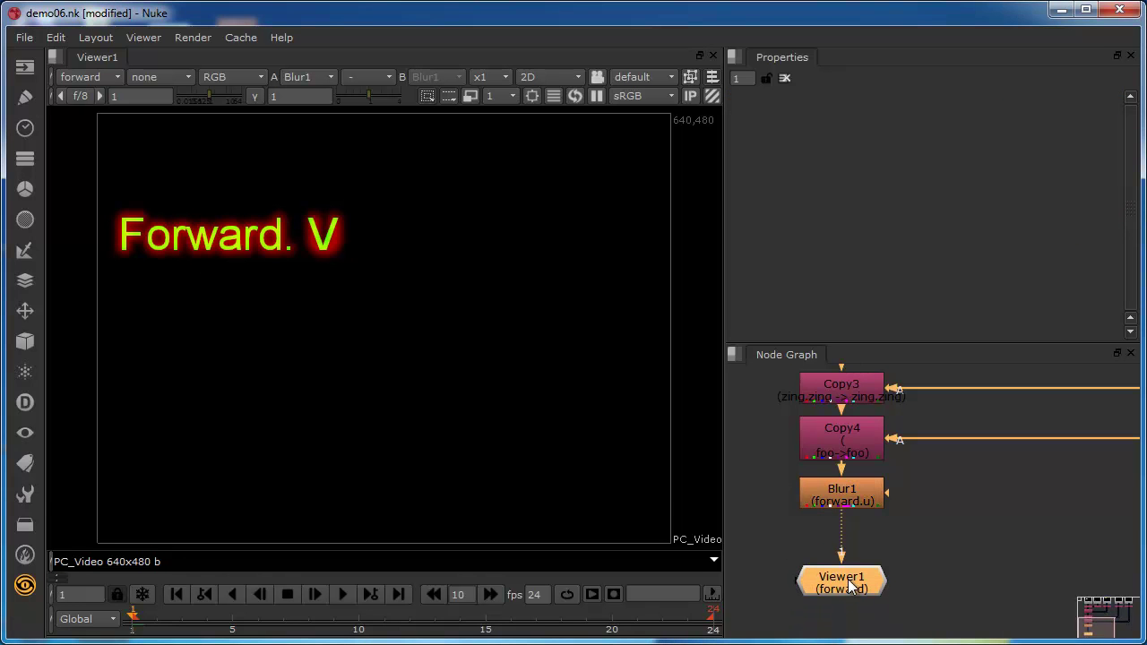
double_click(848, 502)
click(939, 150)
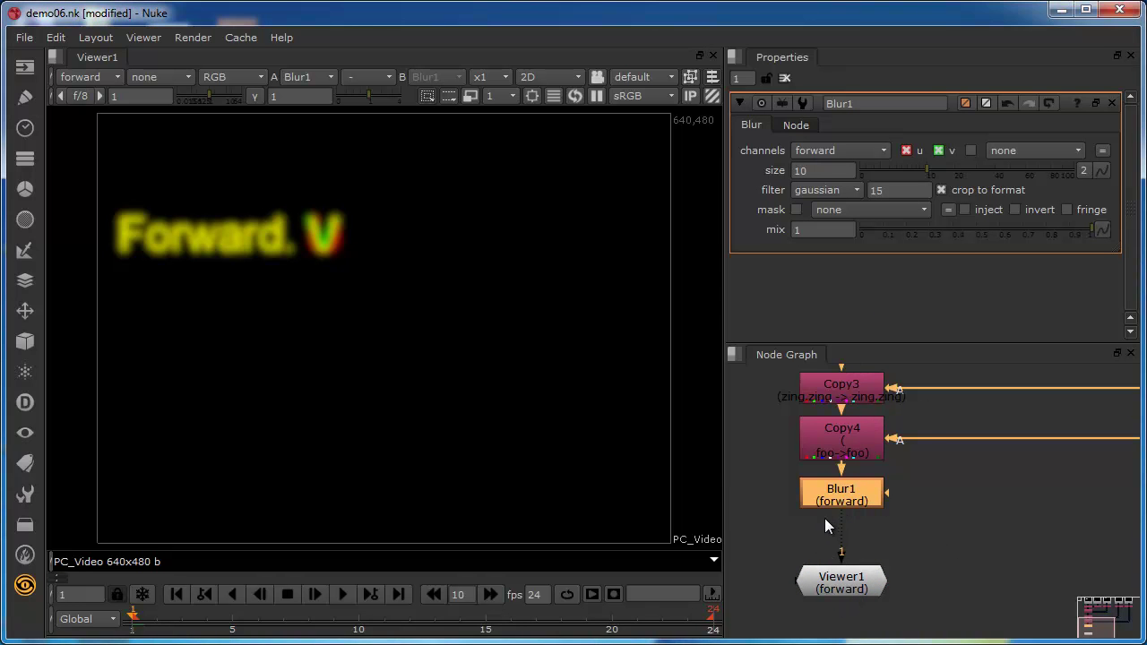
- Add a Grade node below Blur1 with a gain of 0.09 and set its channels to the foo layer
key(g)
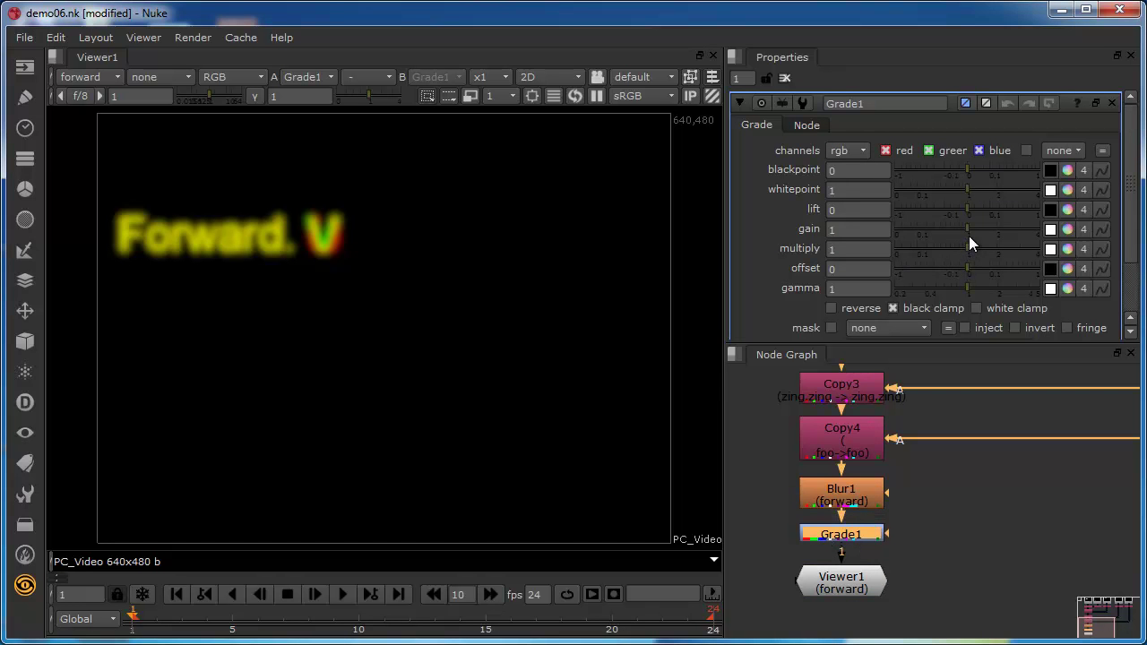
drag(969, 227, 917, 234)
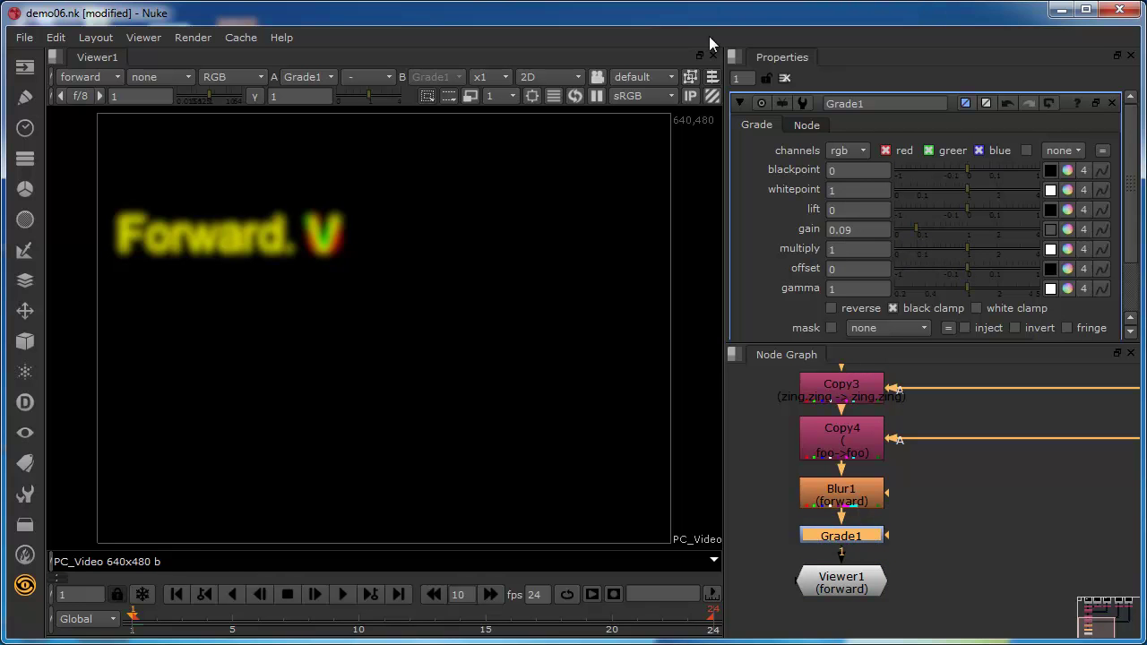
click(862, 150)
click(851, 306)
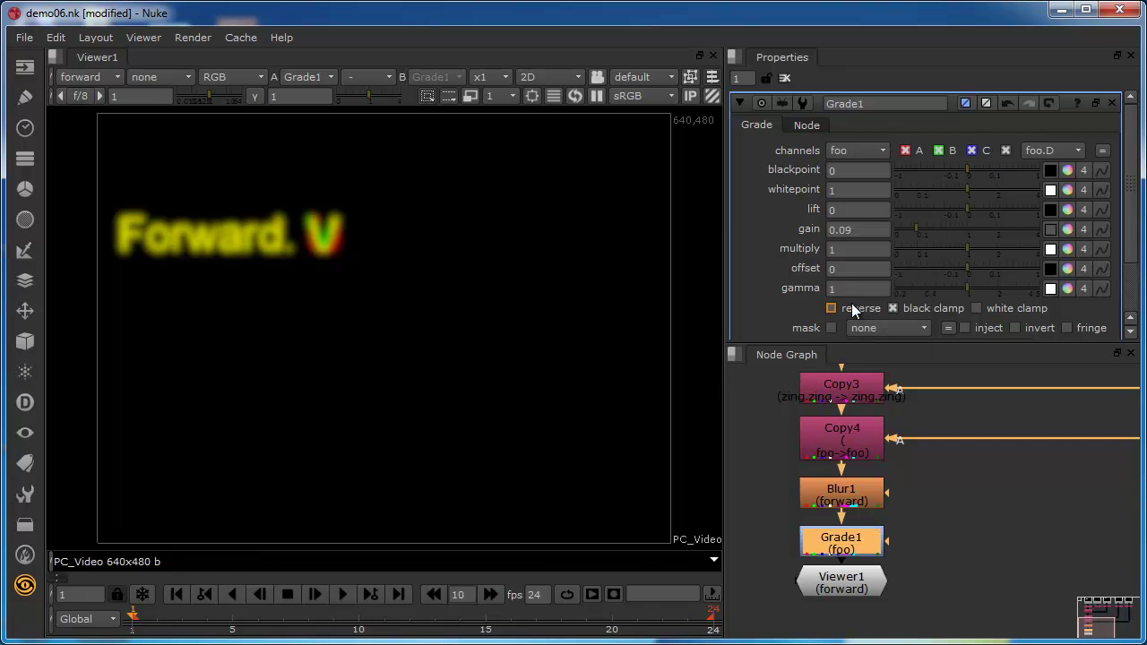
- Display the foo layer in the viewer and lower Grade1's gain to 0.03
click(91, 76)
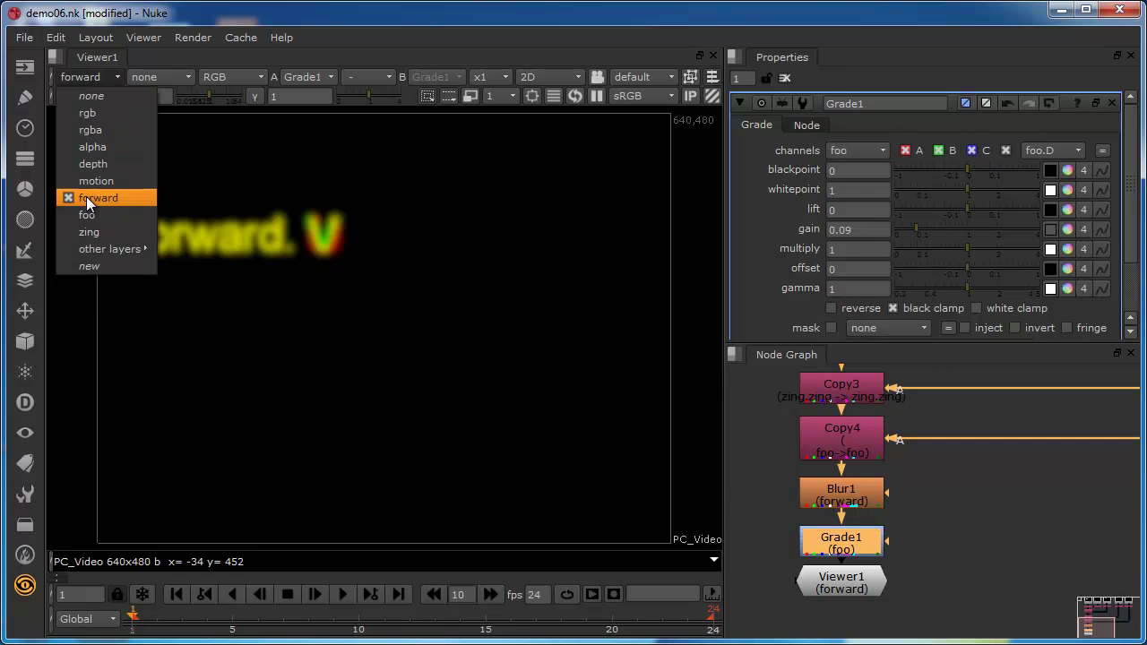
click(86, 211)
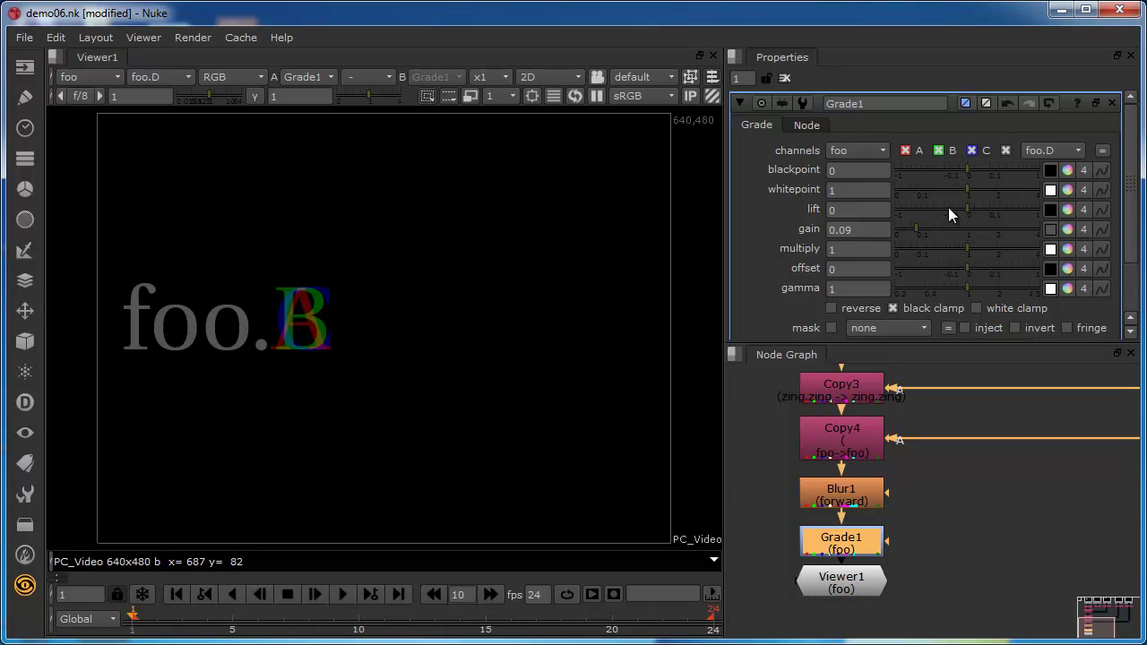
mouse_move(919, 224)
mouse_down()
mouse_move(967, 240)
mouse_move(907, 251)
mouse_up()
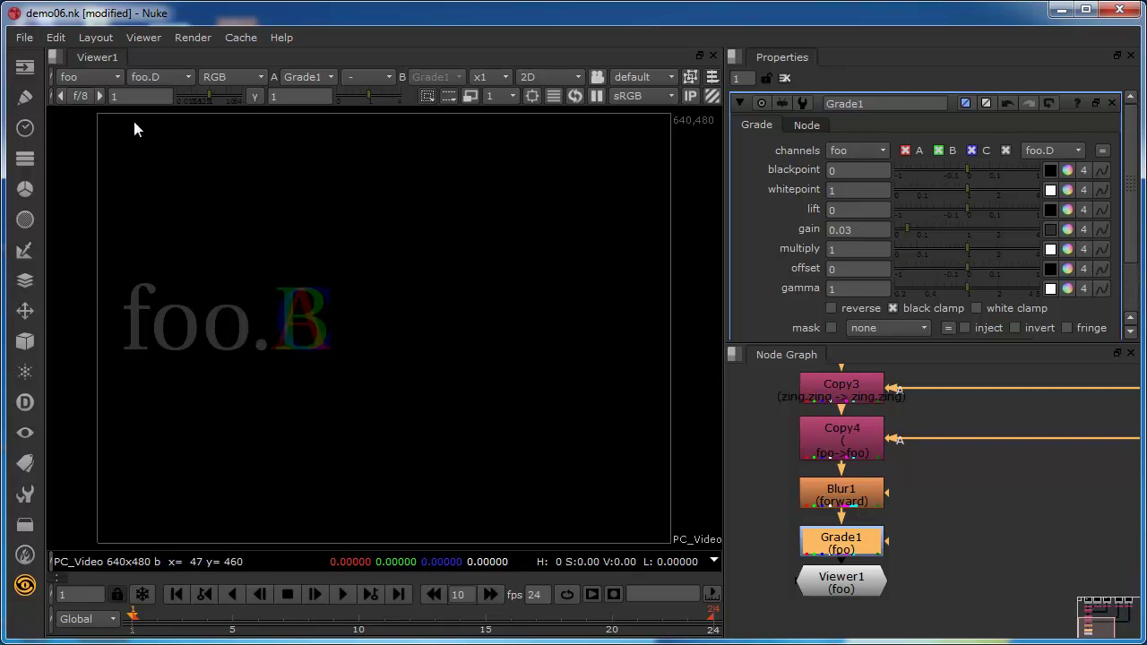
- Compare the rgba and depth layers in the viewer with Grade1 applied, finishing on the forward layer
click(91, 76)
click(100, 131)
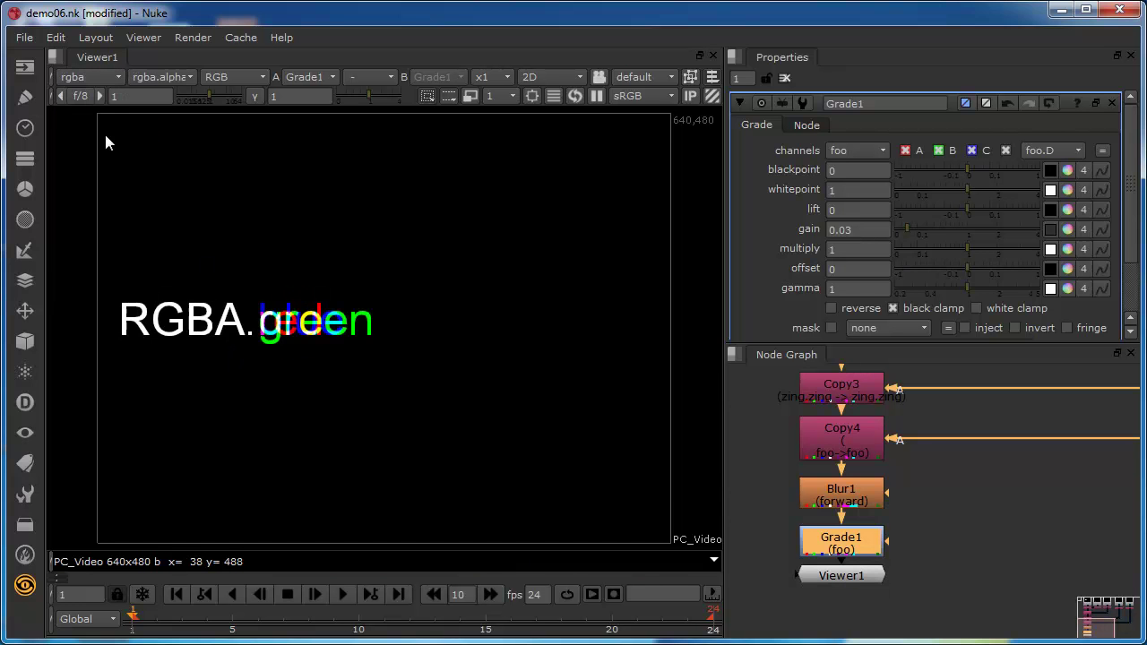
click(85, 82)
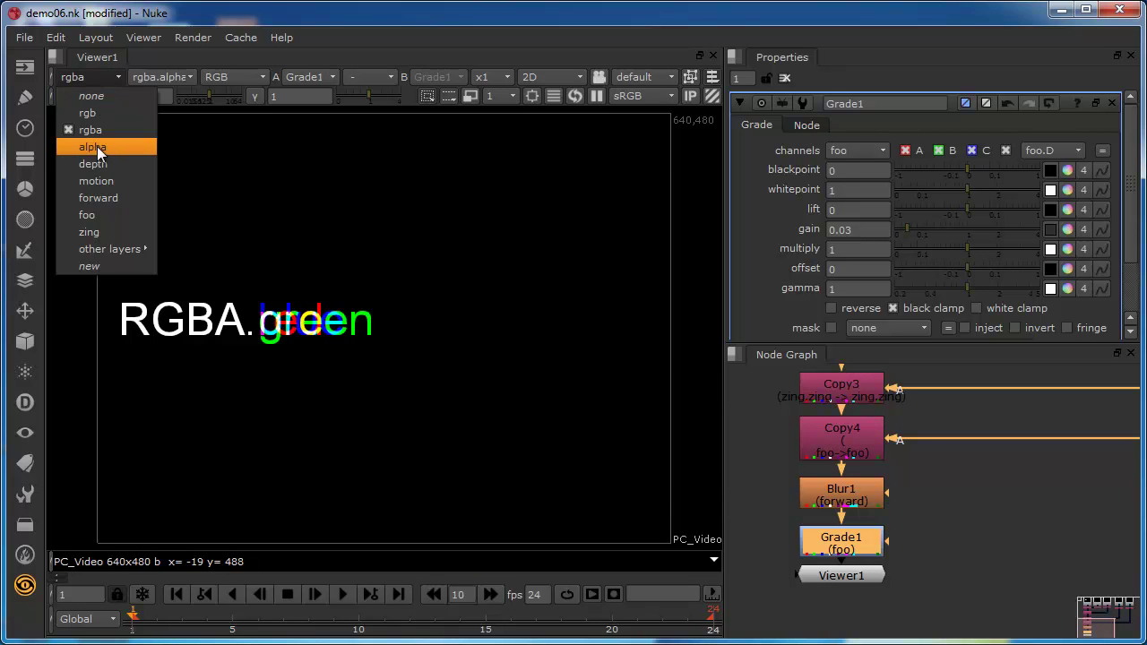
click(94, 164)
click(90, 76)
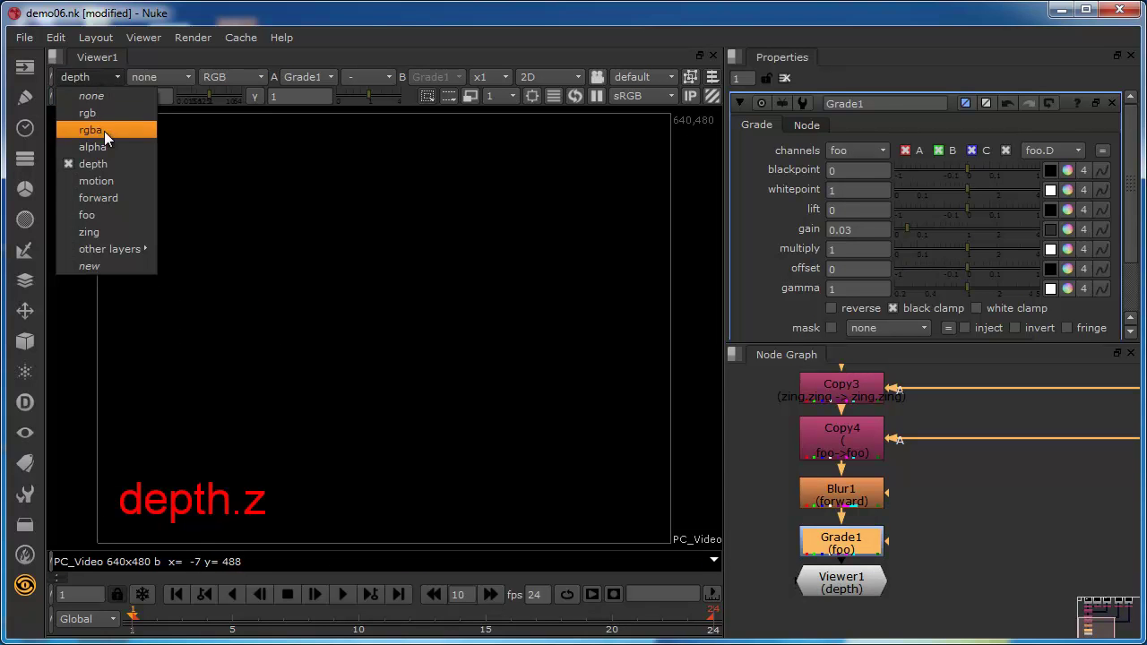
click(107, 197)
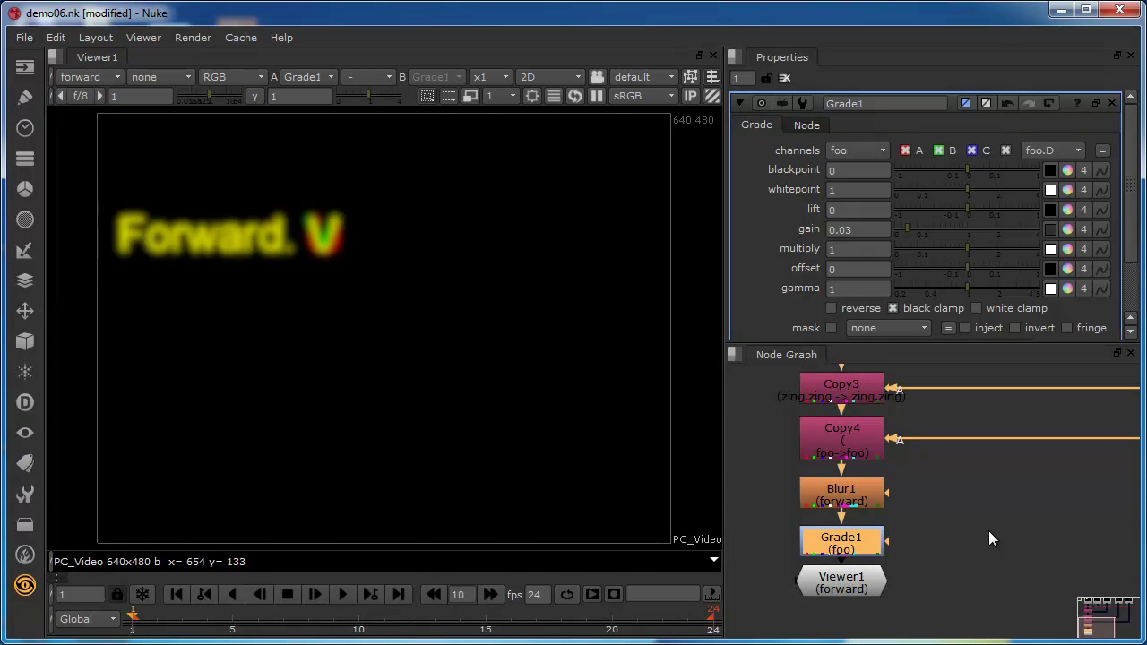
- Nudge the Blur1 node slightly down towards Grade1 in the node graph
click(829, 491)
click(847, 542)
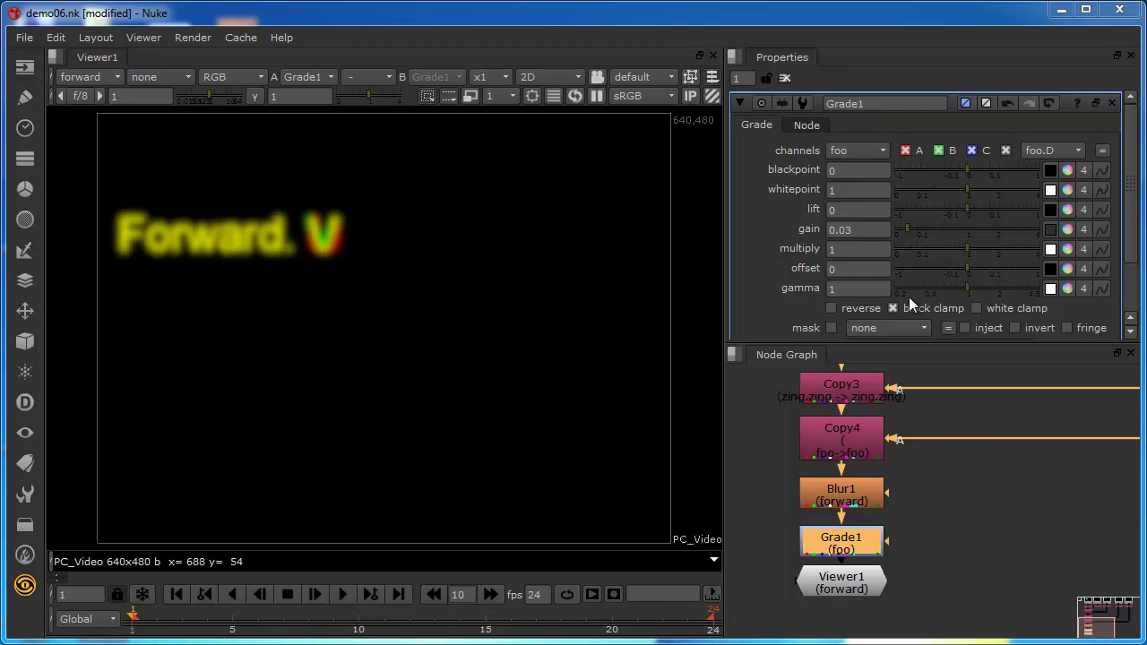
key(f)
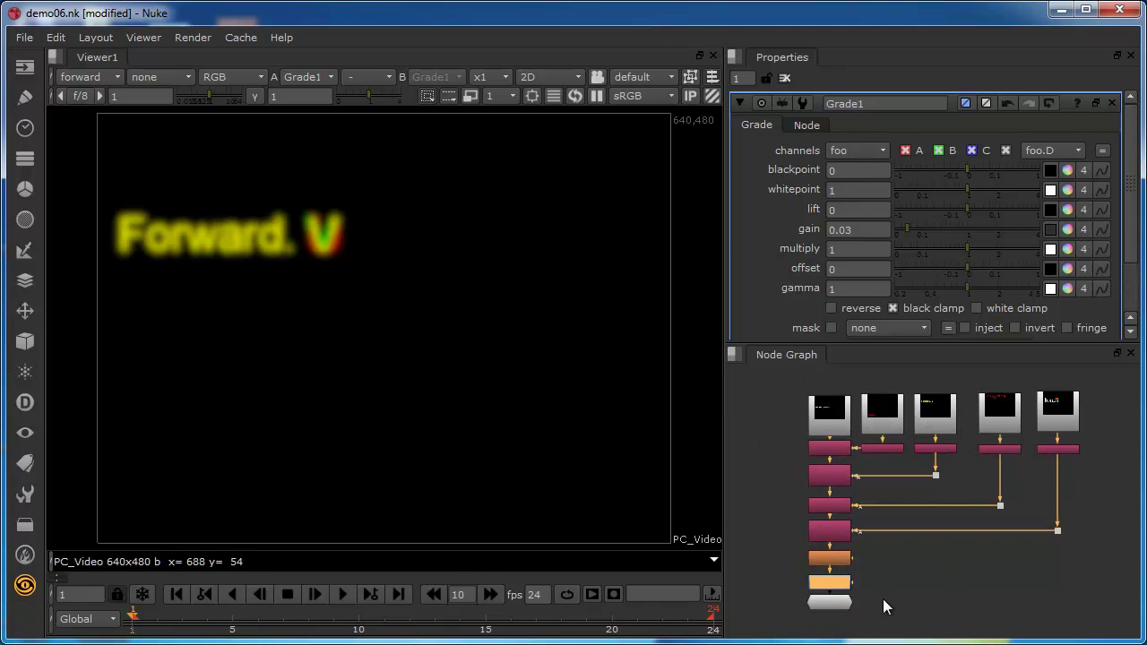
mouse_move(826, 556)
mouse_down()
mouse_move(839, 542)
mouse_move(837, 563)
mouse_up()
click(938, 412)
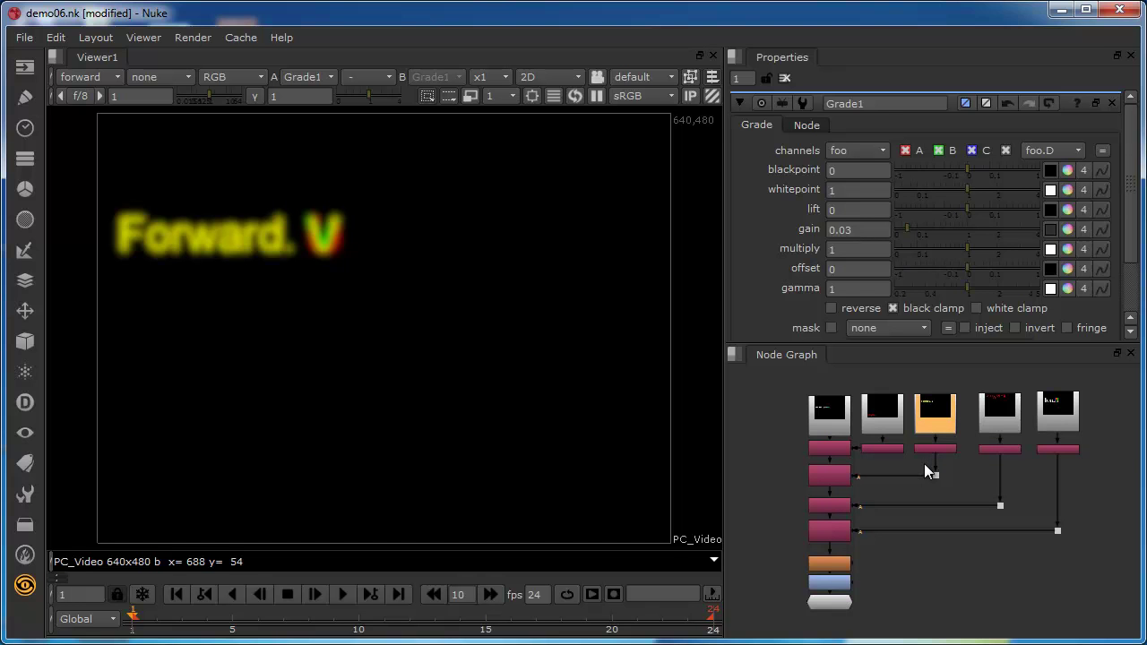
click(839, 565)
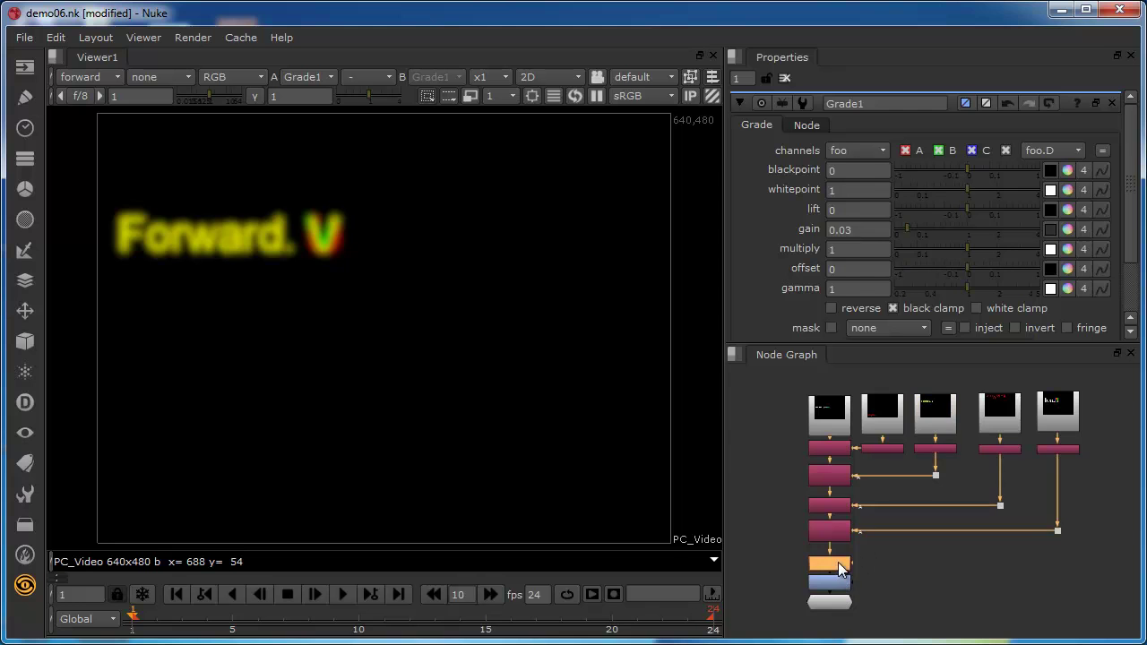
drag(838, 557, 838, 547)
drag(823, 557, 822, 567)
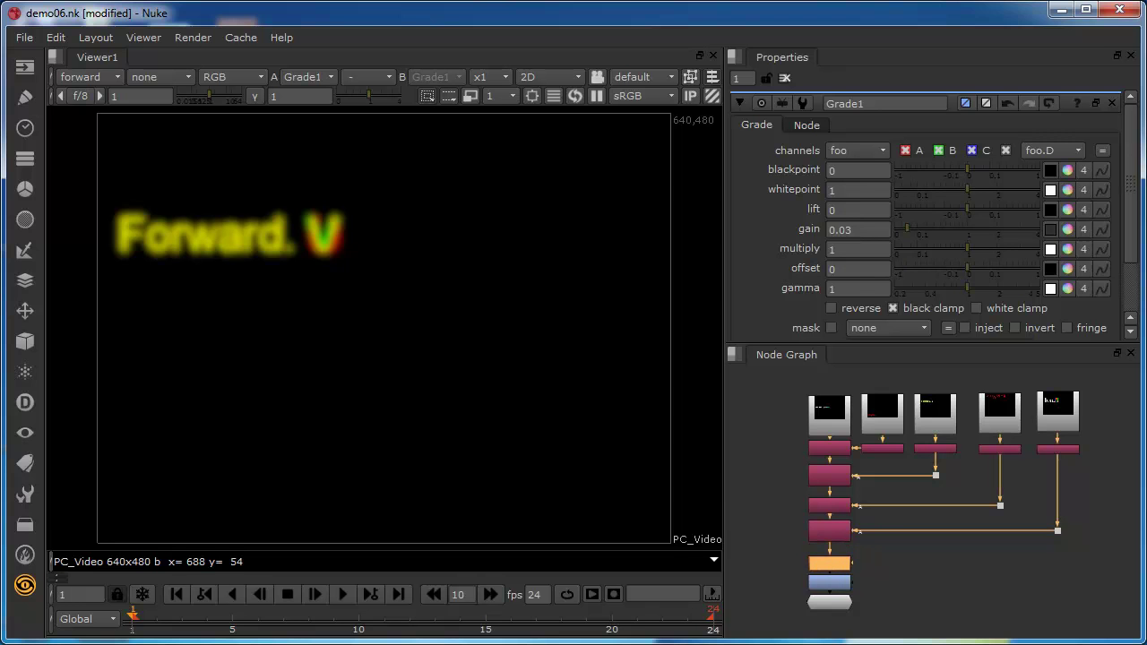